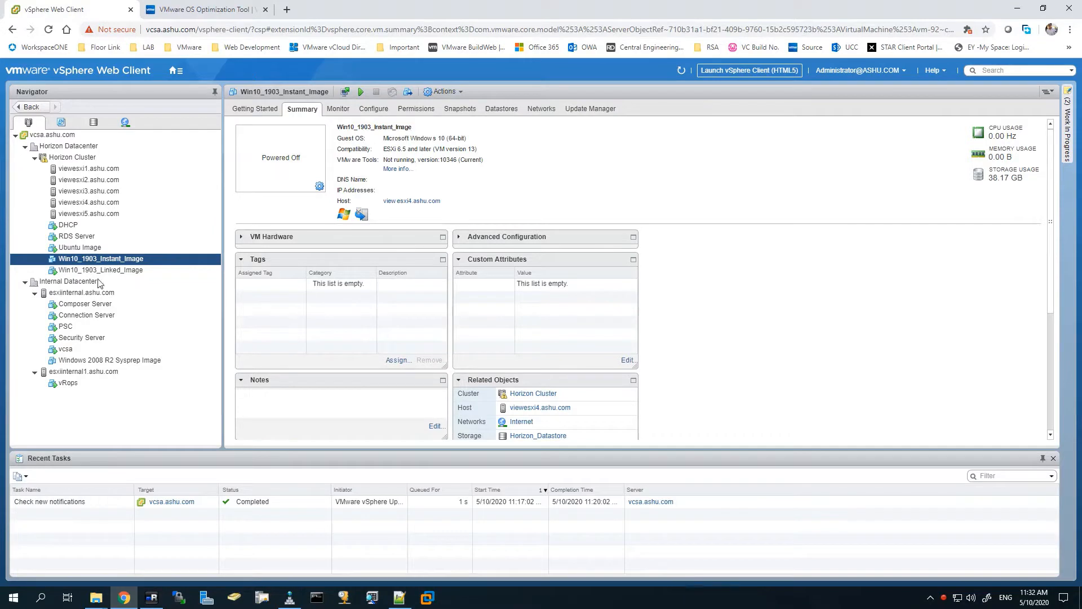
- Take a snapshot named Instant_State_1 of the Win10_1903_Instant_Image virtual machine
right_click(95, 260)
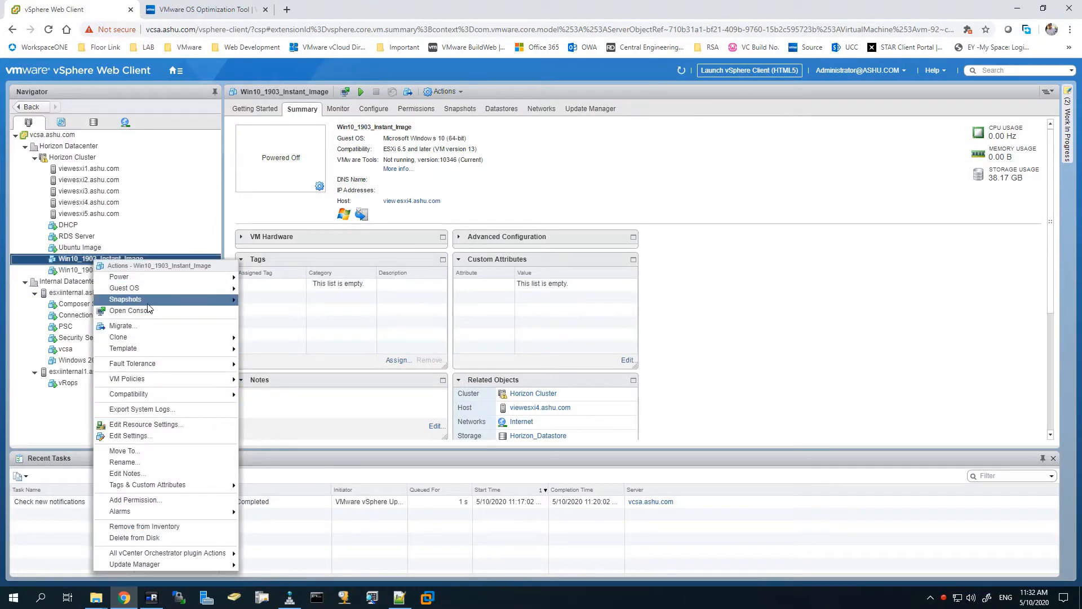
mouse_move(214, 299)
click(264, 299)
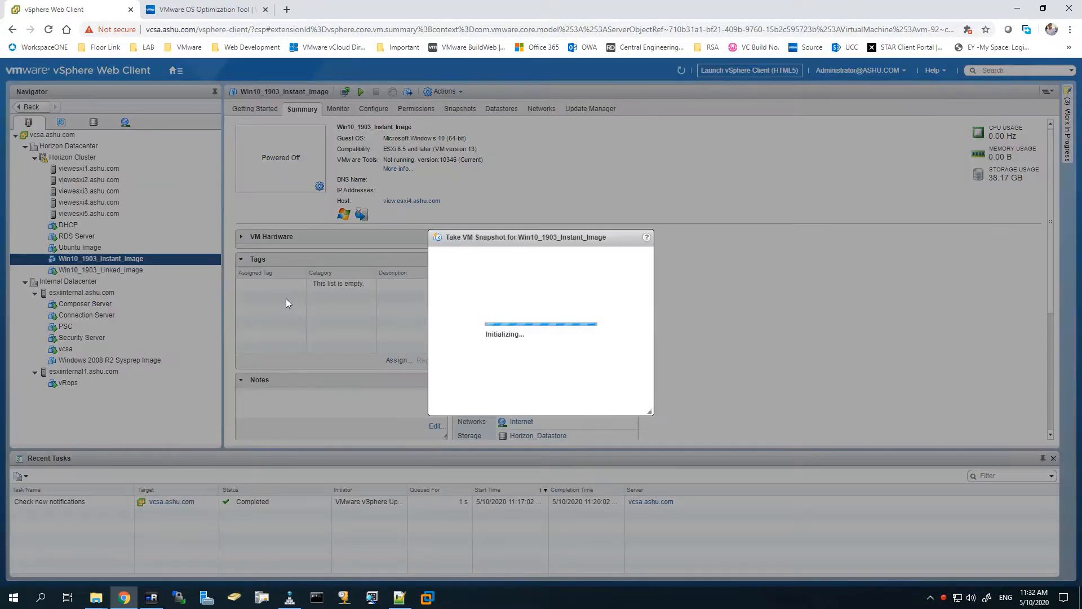
key(BackSpace)
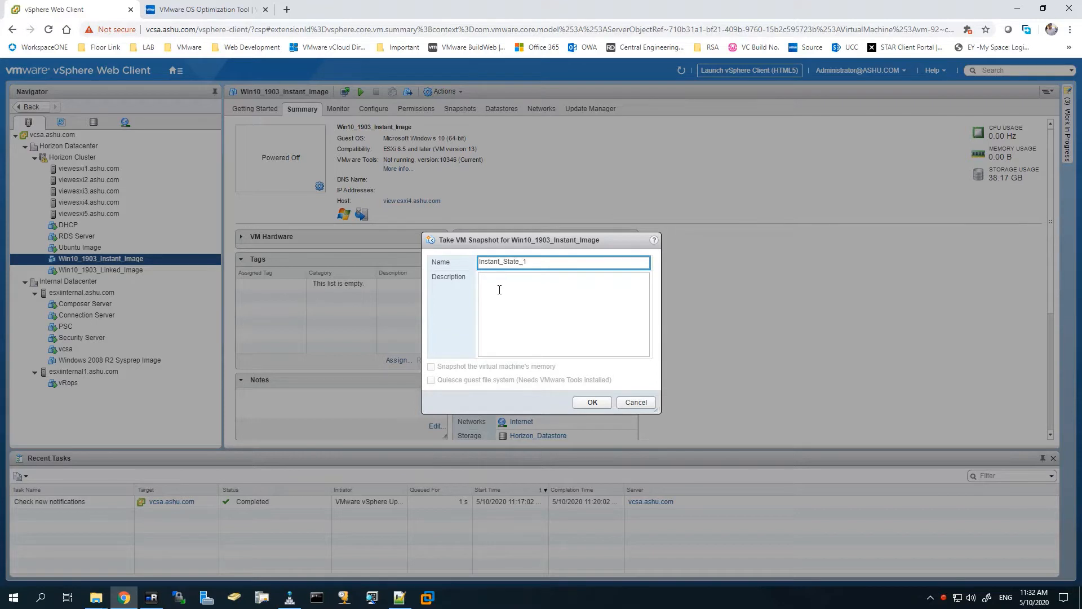
click(590, 402)
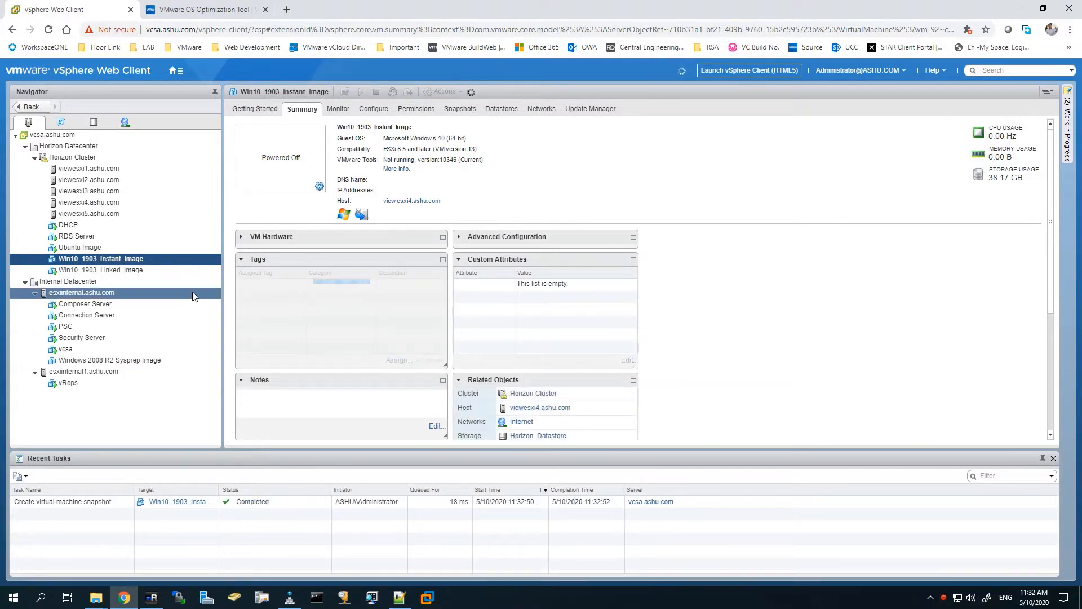
- Open the bookmarked View Administrator site in a new browser tab, allow Flash to run, and log in with the account password
click(266, 9)
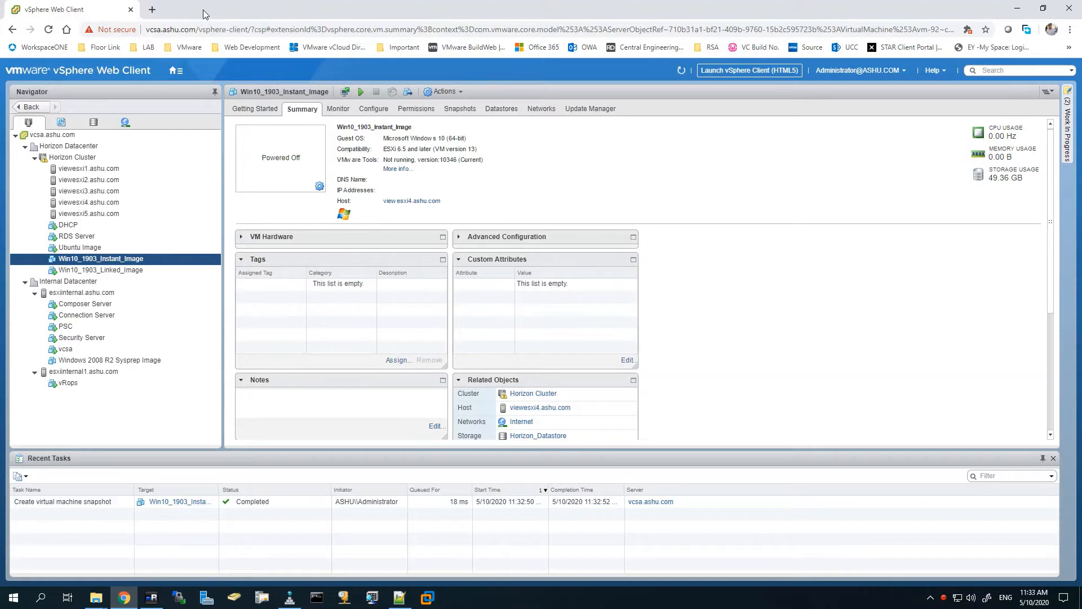
click(152, 10)
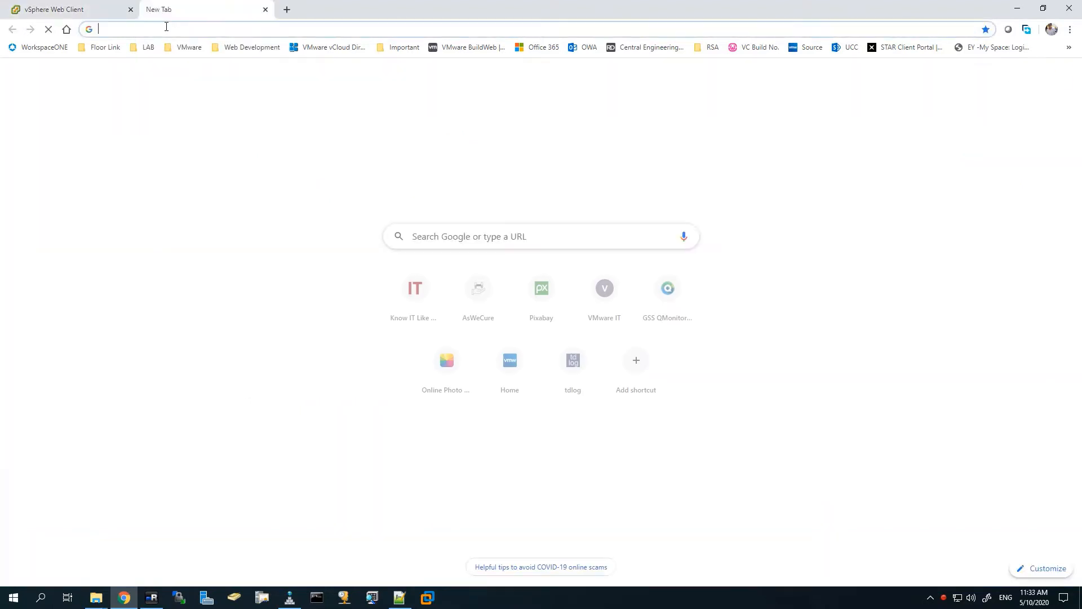
click(146, 47)
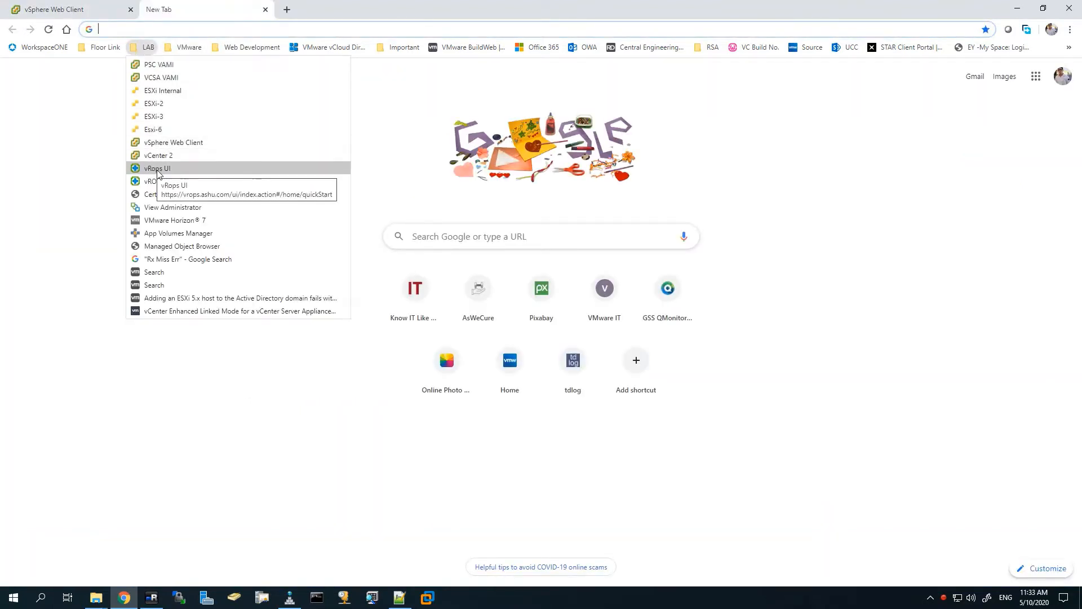
click(154, 206)
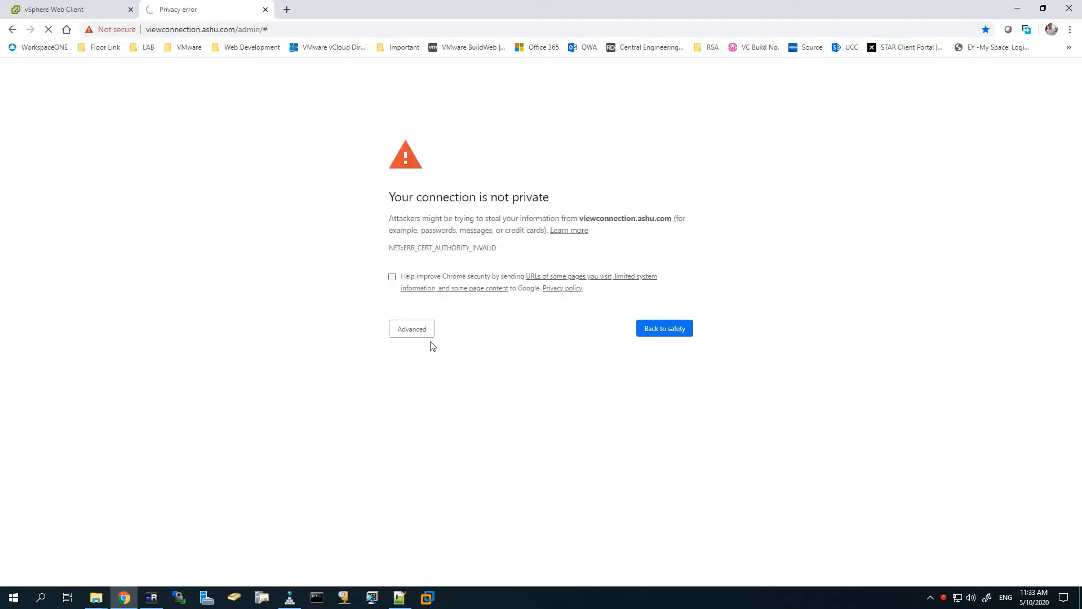
click(420, 332)
click(410, 407)
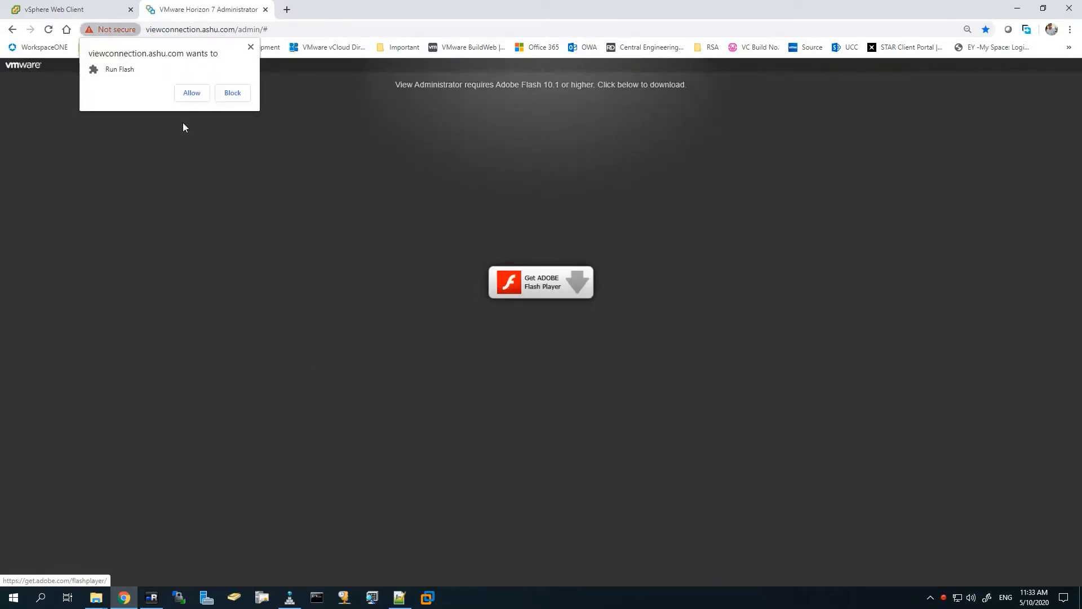
click(192, 92)
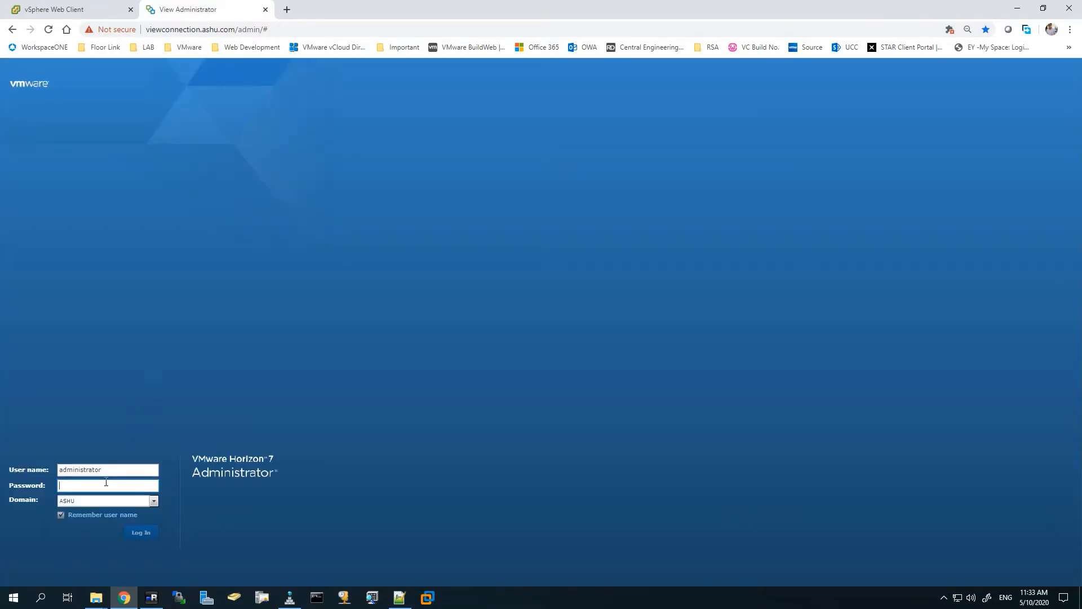
text(********)
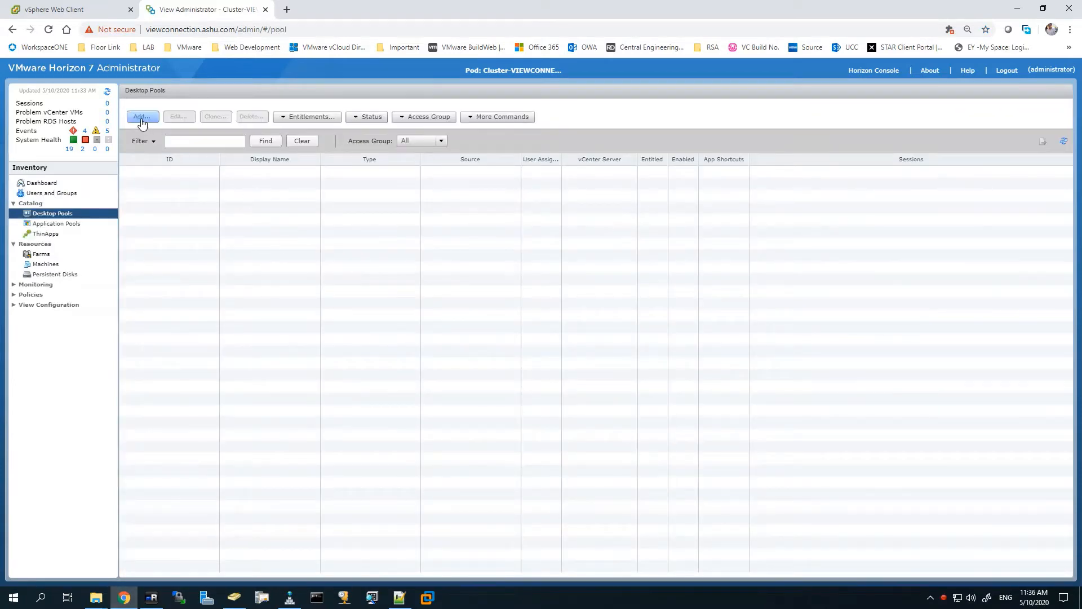
- Start a new automated desktop pool with floating user assignment and instant clones on the vcsa.ashu.com vCenter Server
click(143, 116)
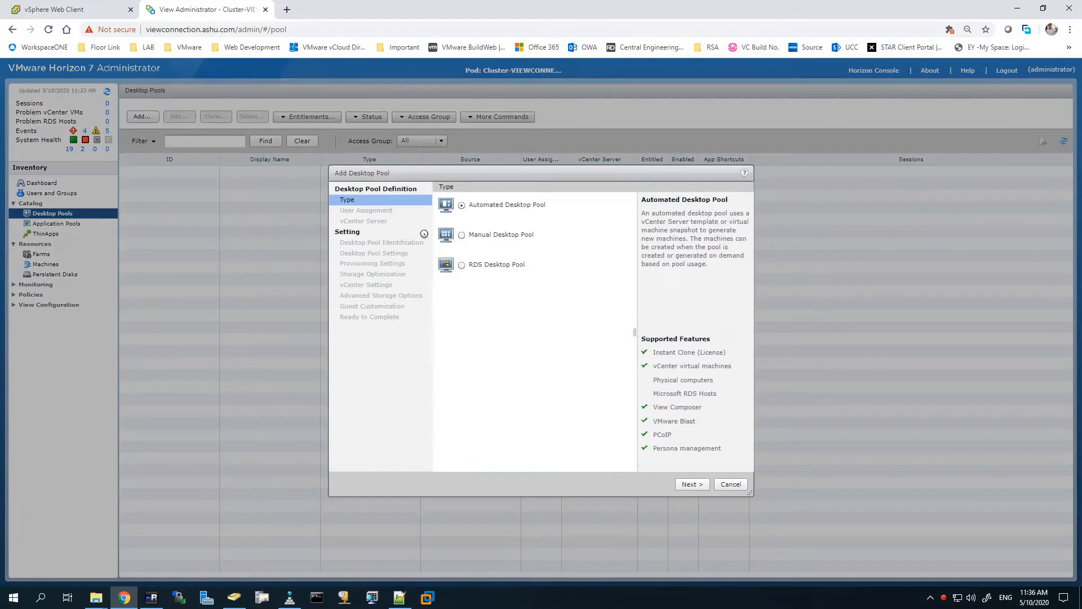
click(682, 484)
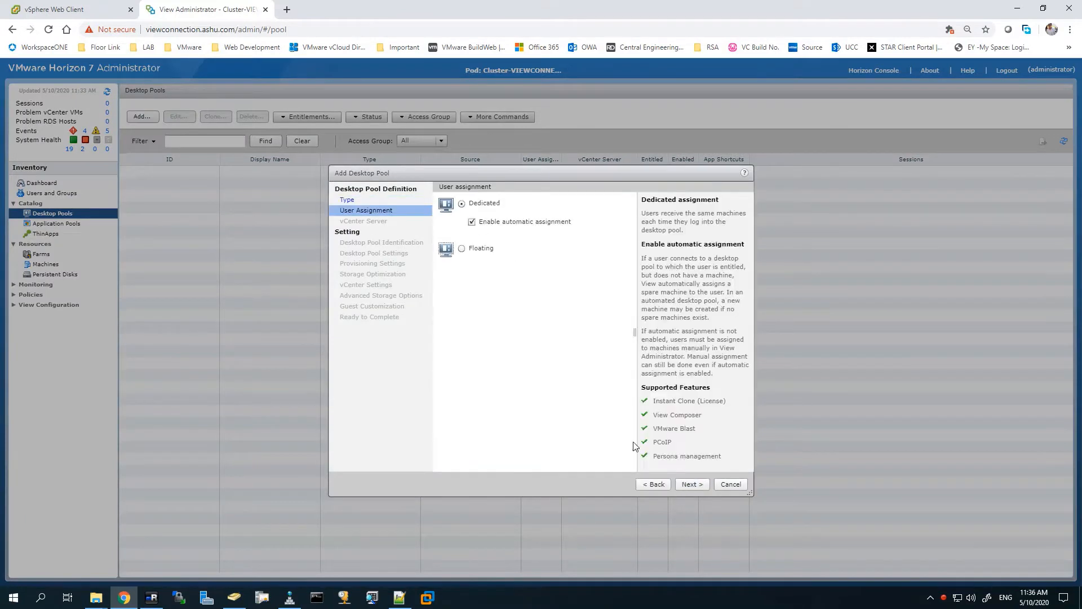
click(476, 249)
click(693, 484)
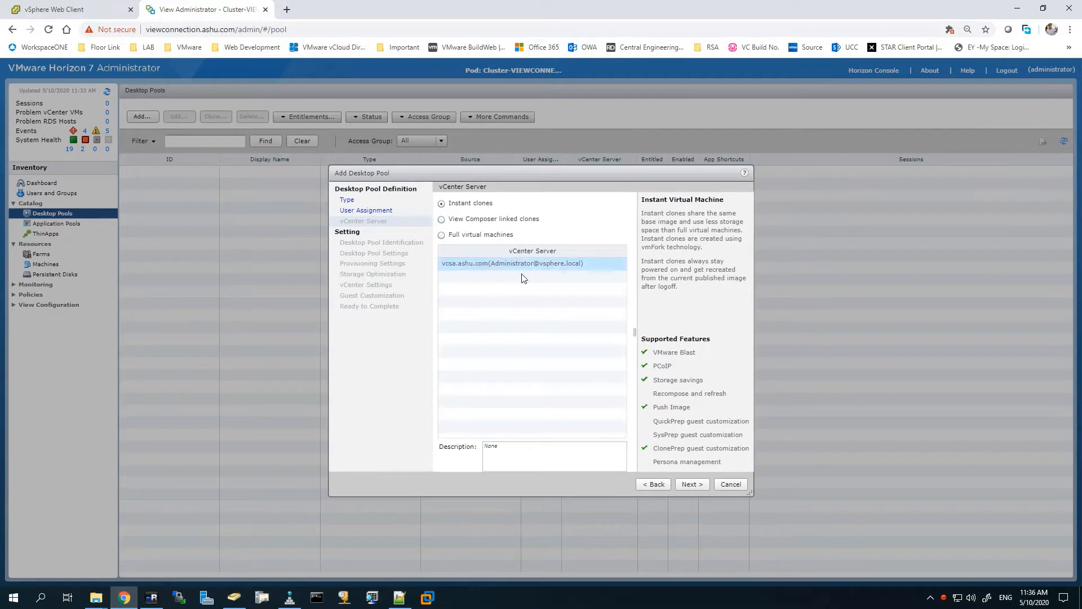
click(689, 484)
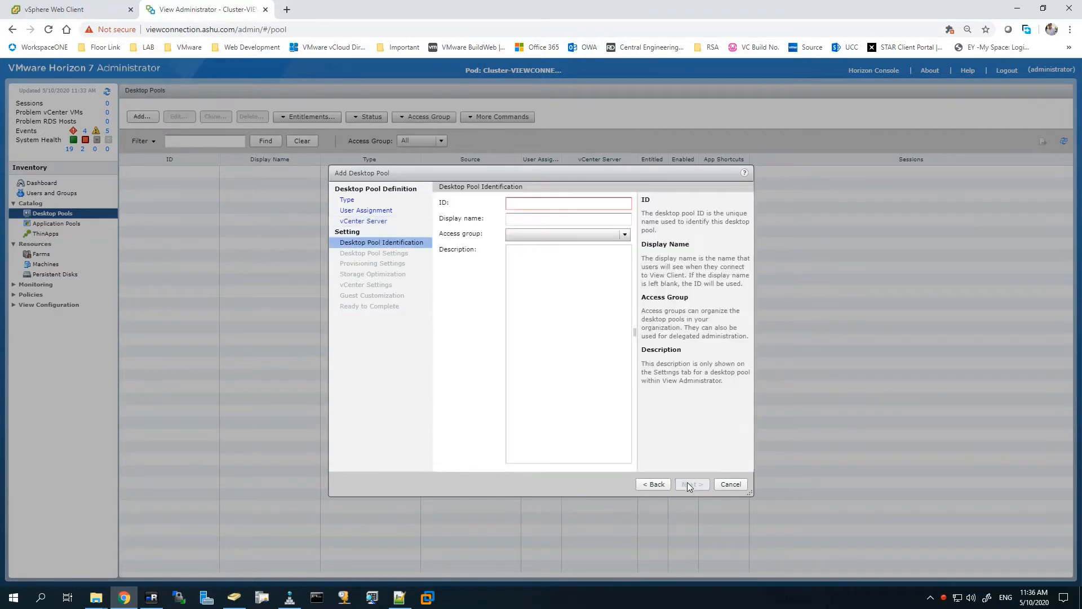
- Set the pool's ID and display name to Instant-Machine and assign it to the / access group
click(534, 203)
text(Insta)
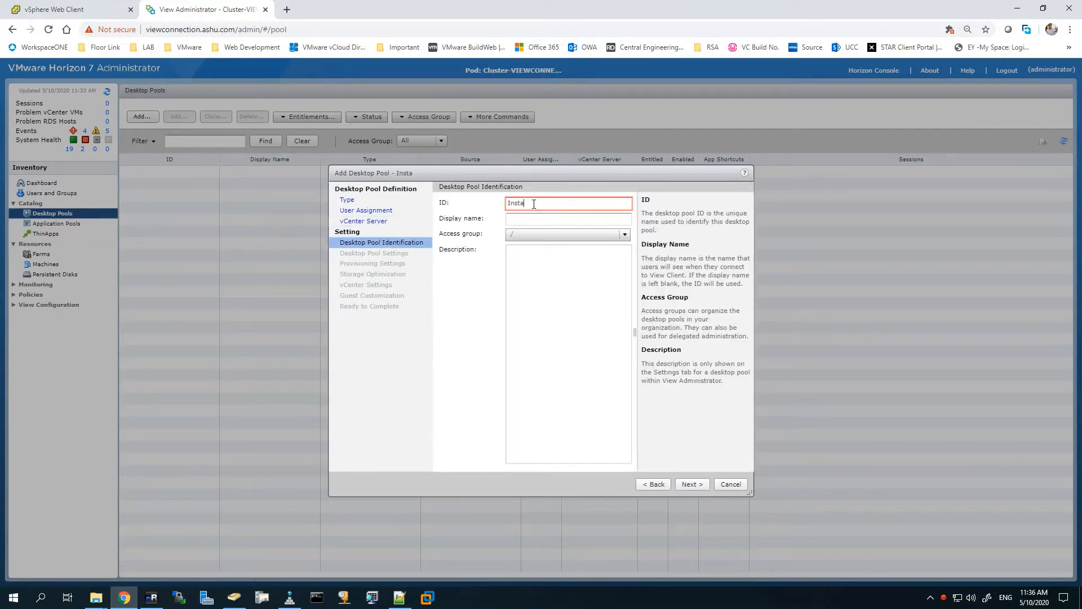
text(nt-Machine)
key(Tab)
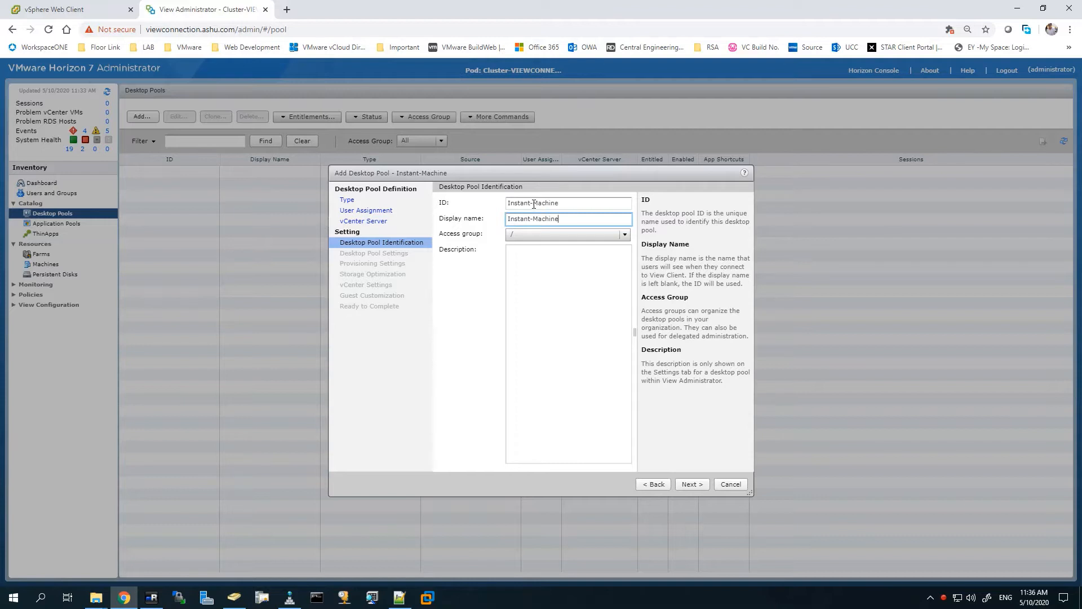
click(536, 232)
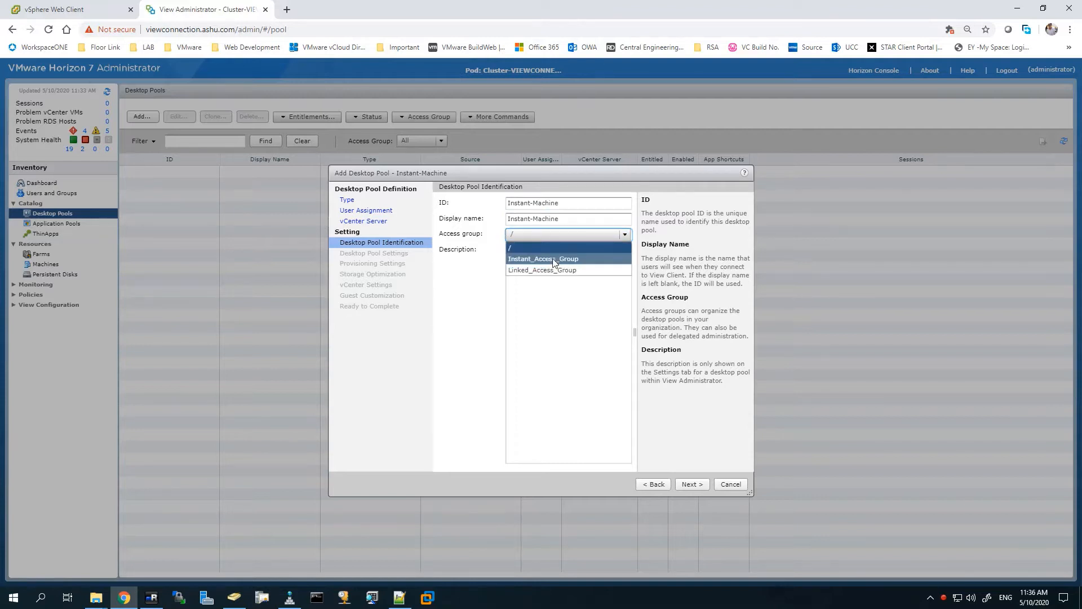
click(542, 249)
click(690, 484)
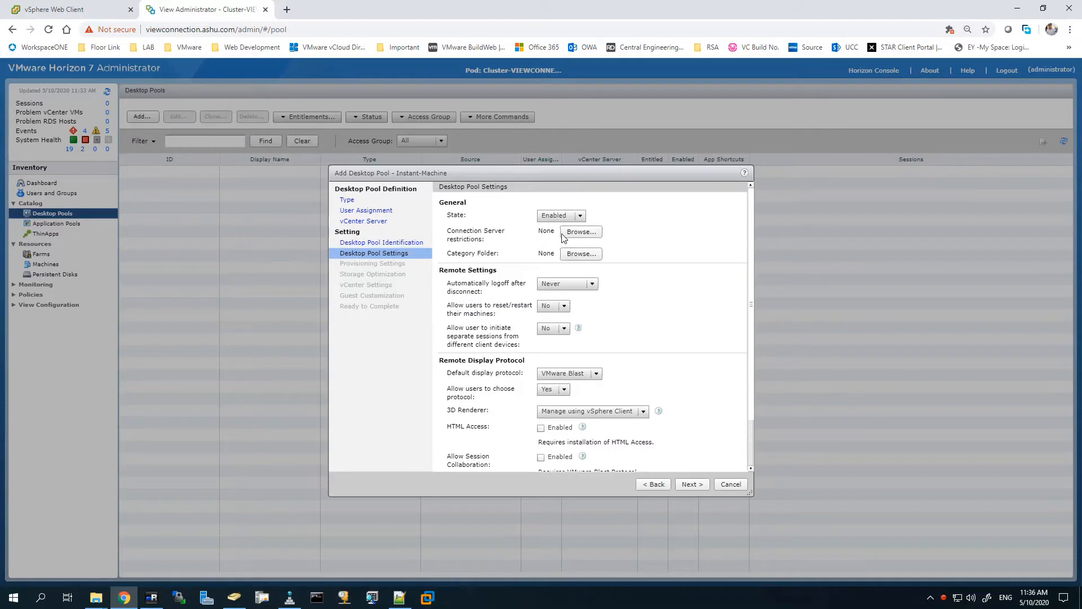
- Enable HTML Access in the desktop pool's remote display protocol settings
scroll(707, 318, down, 3)
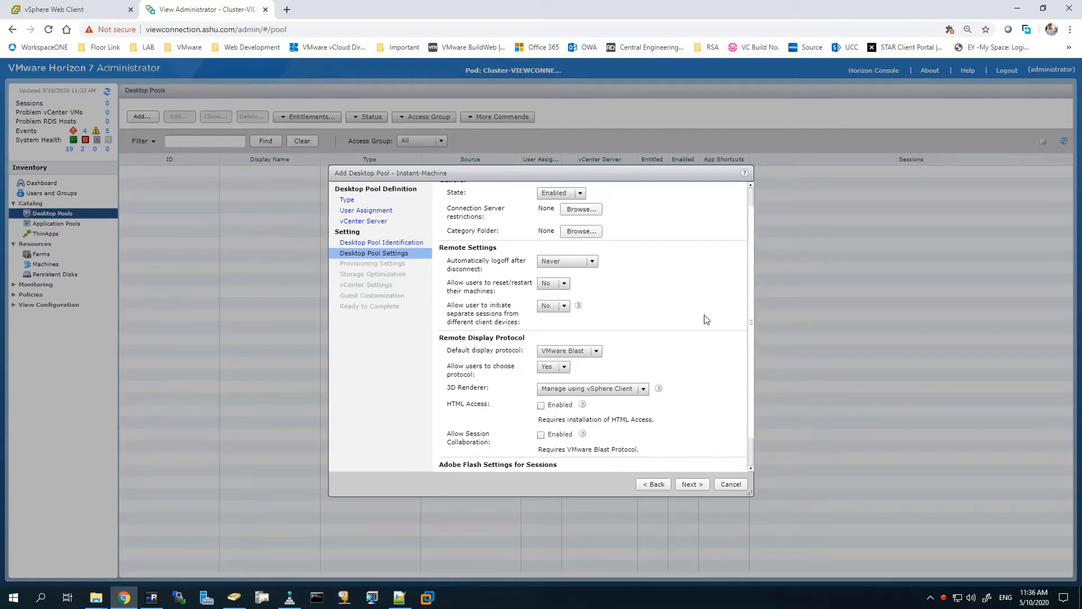
click(554, 372)
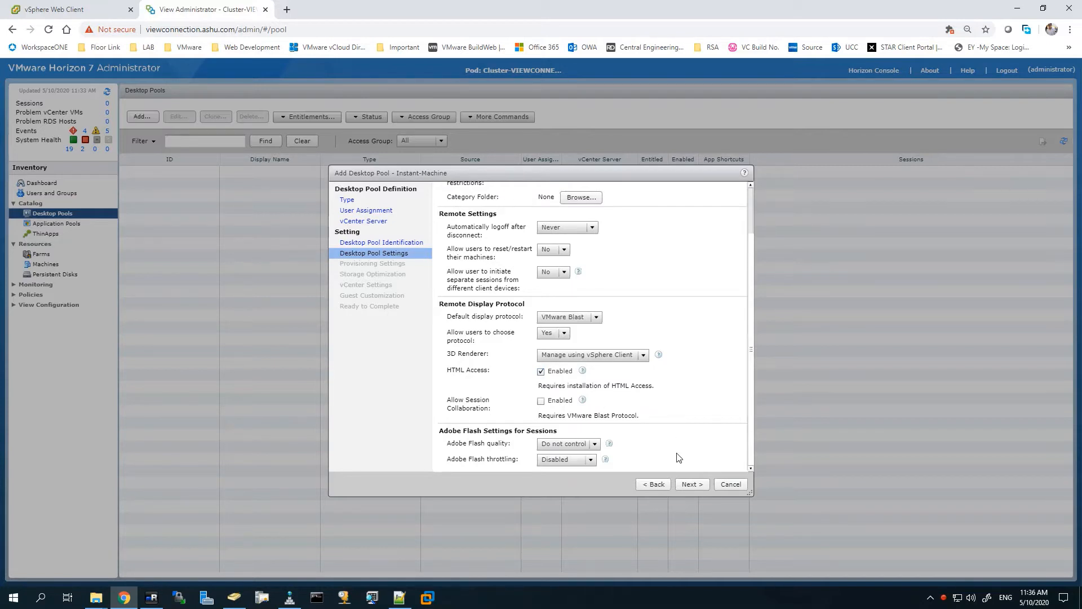
click(683, 484)
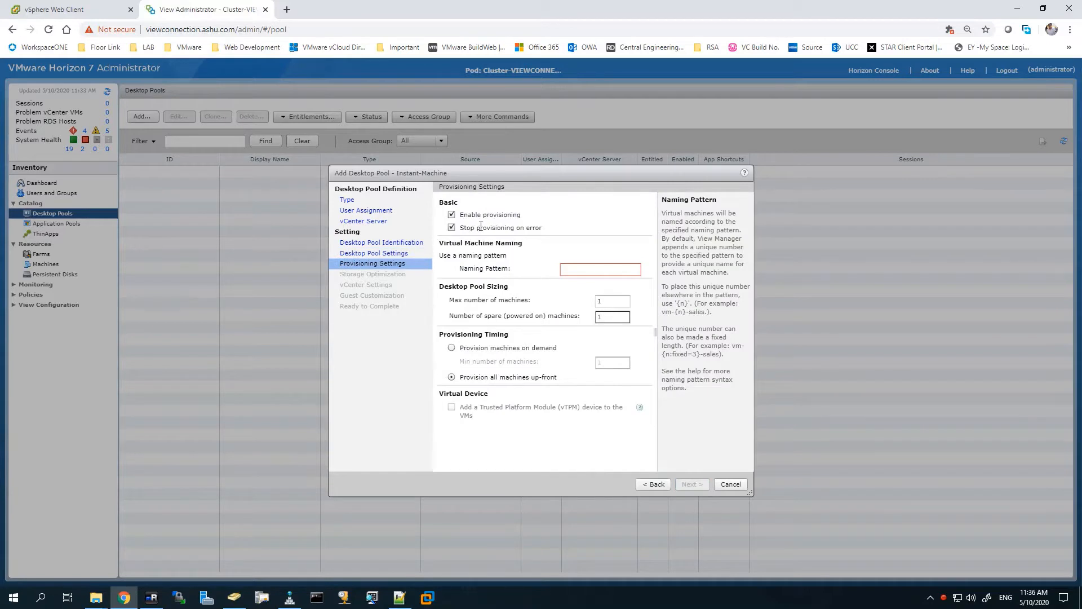
- Set the virtual machine naming pattern to Instant-M- and the maximum number of machines to 3
click(574, 266)
text(Ins)
text(tant-Machine-)
key(BackSpace)
key(BackSpace)
key(BackSpace)
key(BackSpace)
key(BackSpace)
key(BackSpace)
click(601, 304)
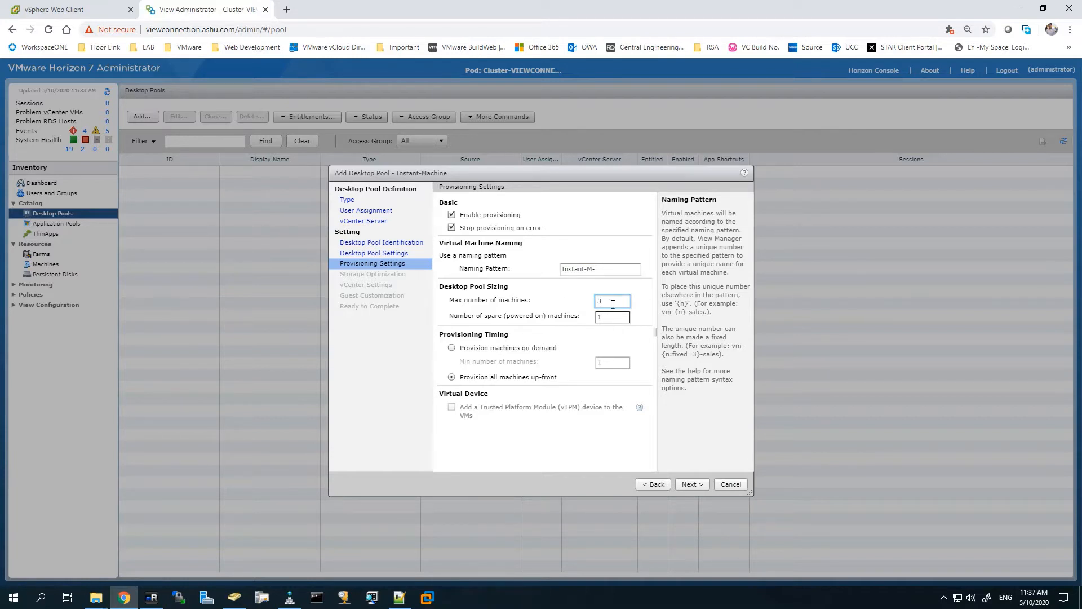
click(692, 484)
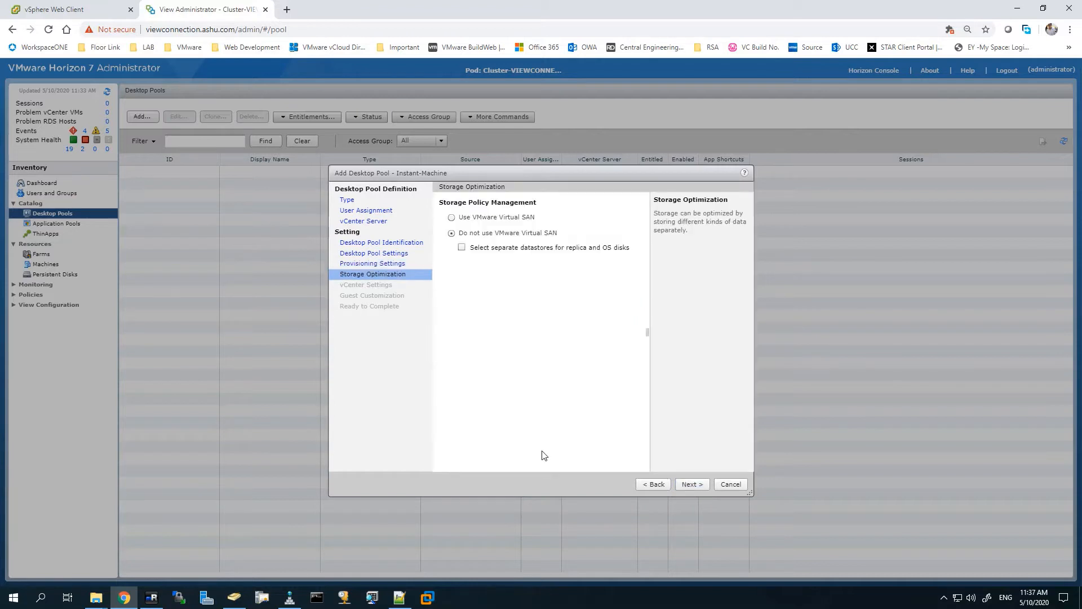
- Choose VMware Virtual SAN for the pool's storage and select Win10_1903_Instant_Image as the parent VM
click(477, 221)
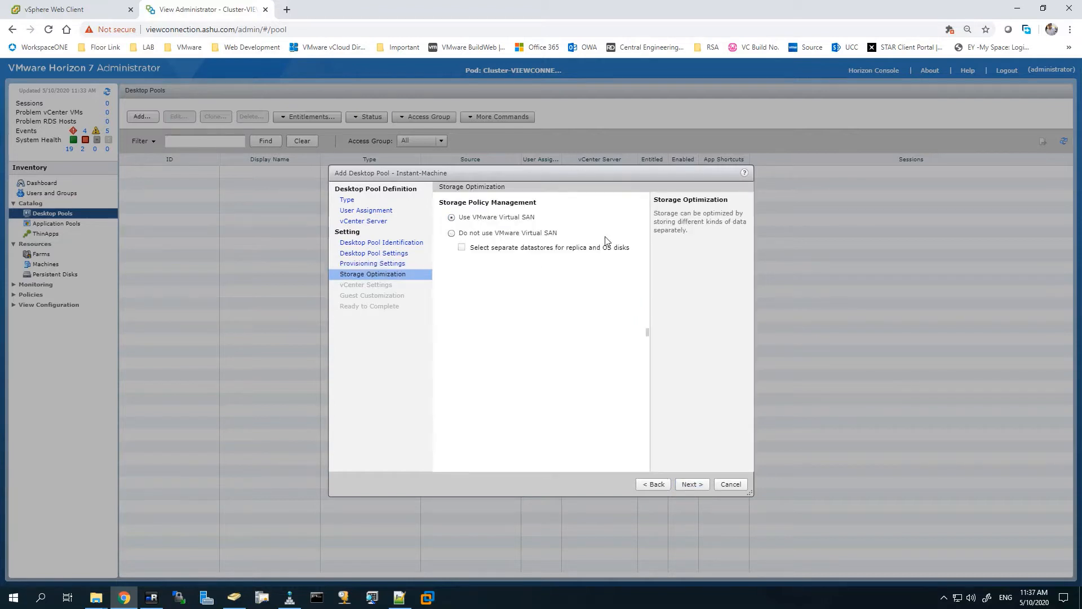
click(691, 483)
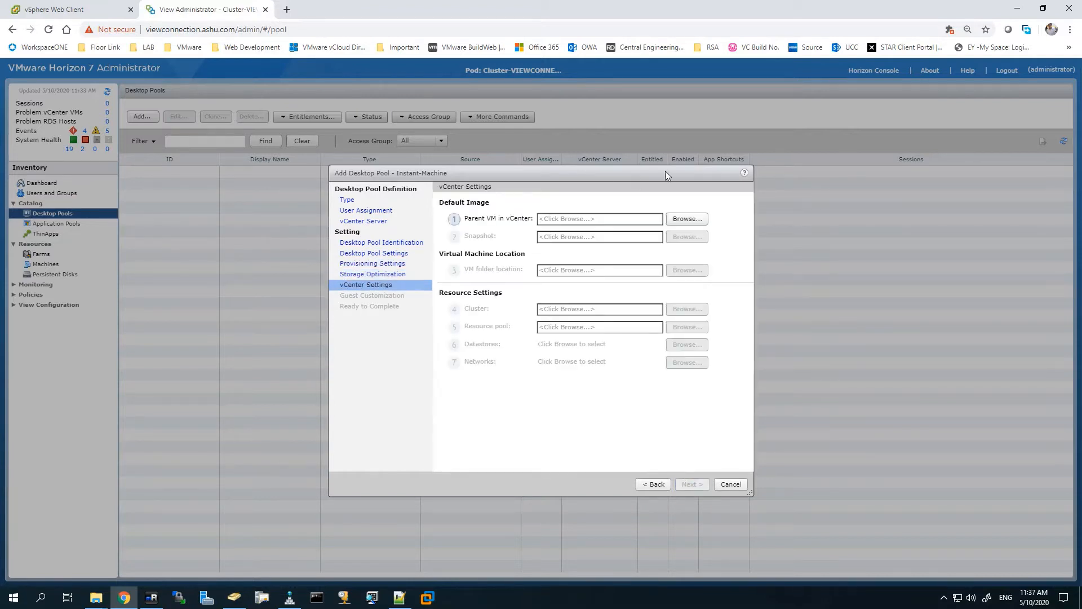
click(681, 220)
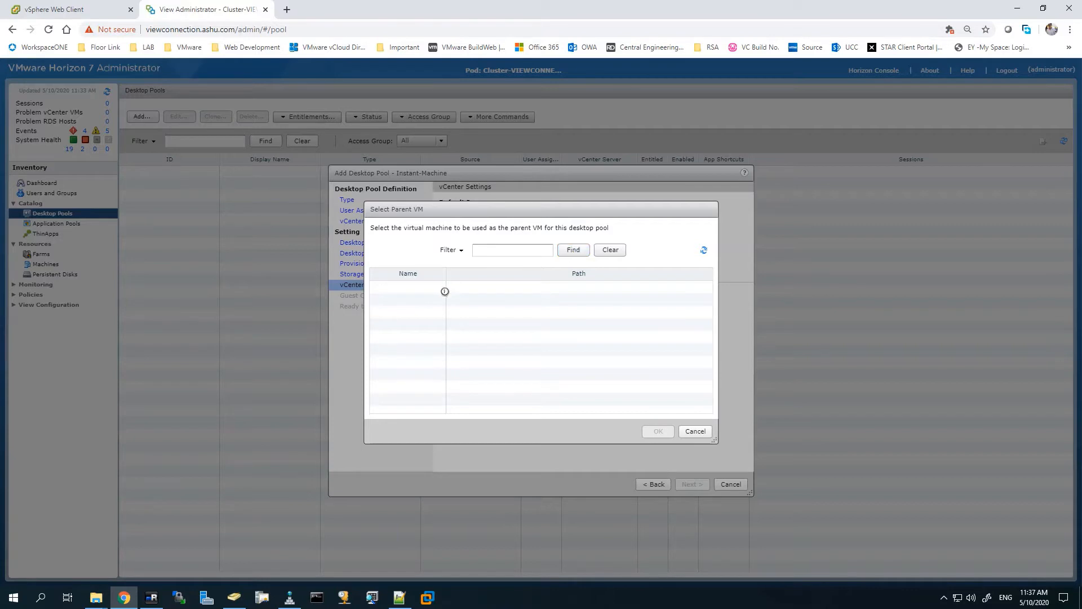
drag(447, 274, 469, 275)
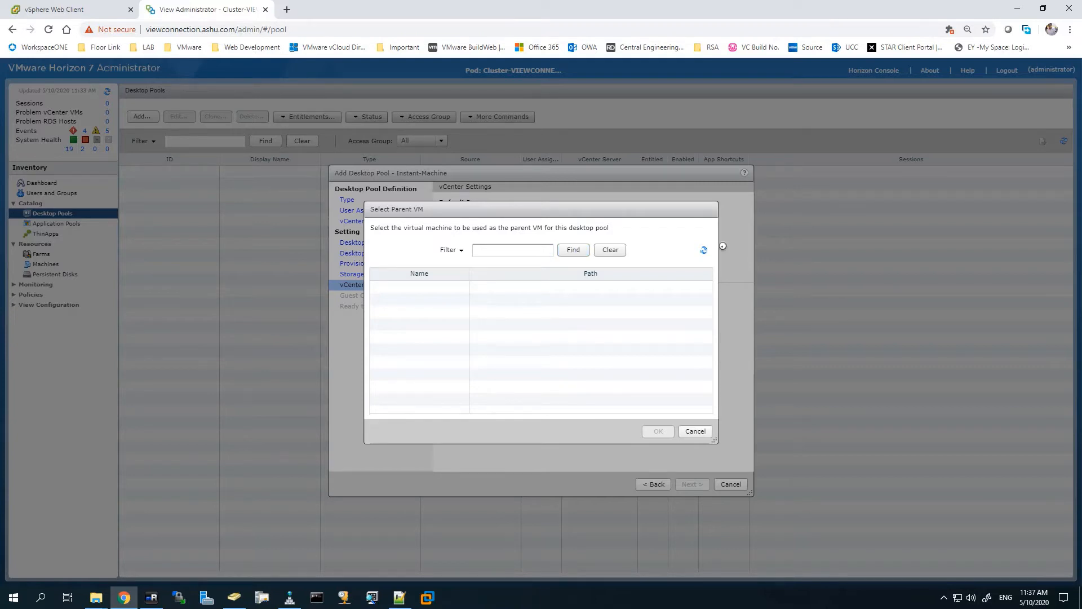
click(414, 286)
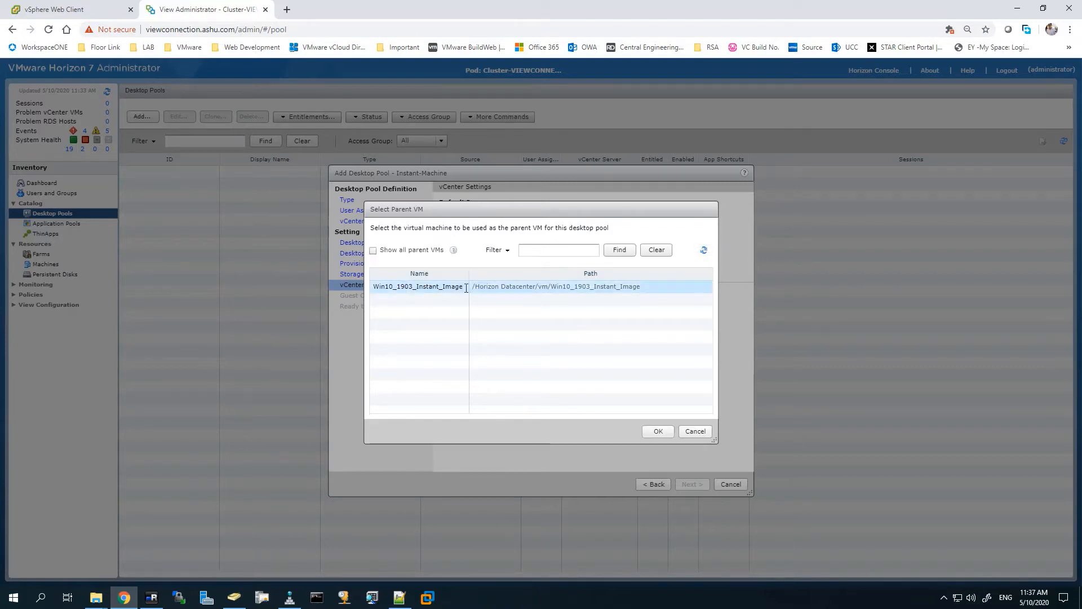
click(656, 431)
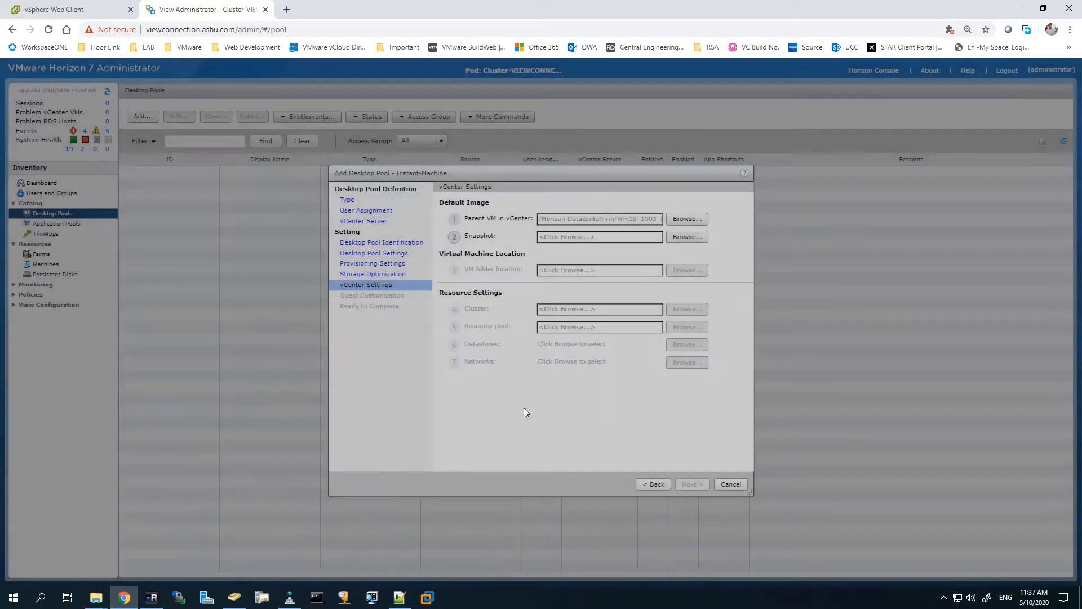
- Select the Instant_State_1 snapshot as the default image and Horizon Datacenter as the VM folder location
click(686, 236)
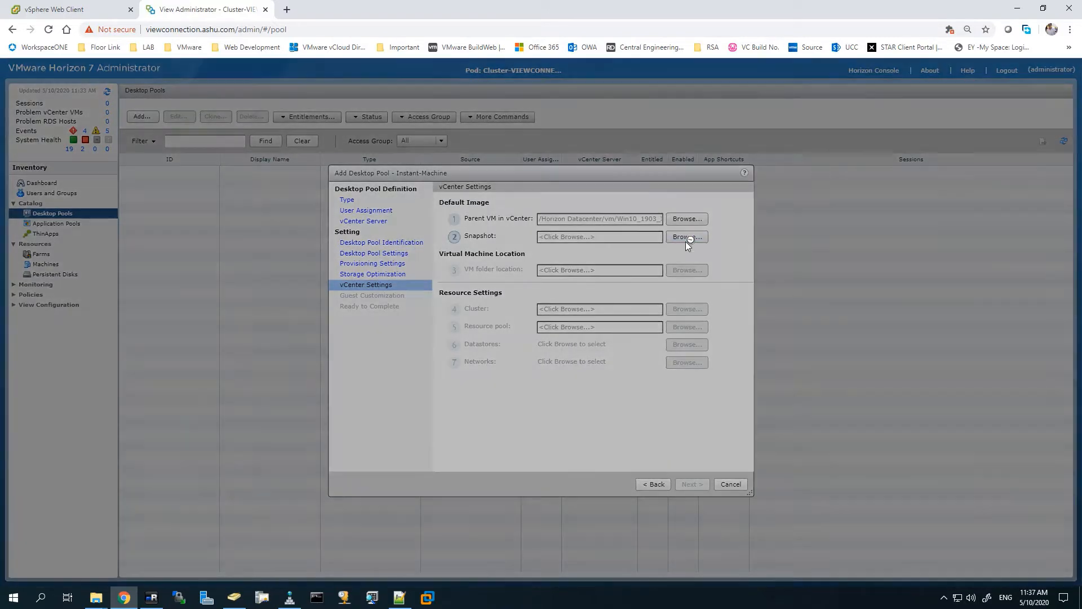
click(405, 329)
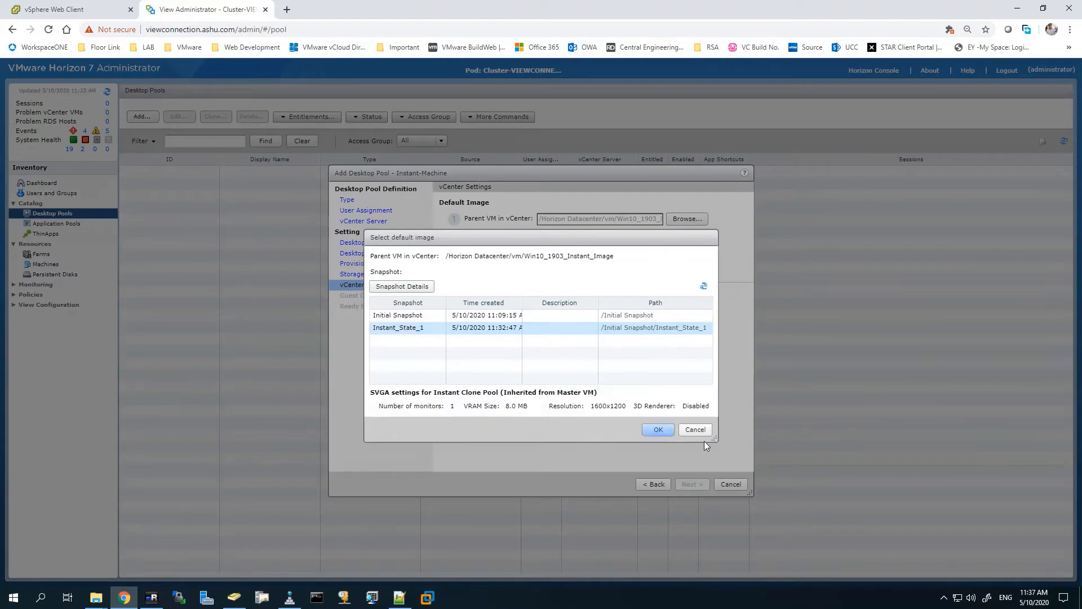
click(658, 429)
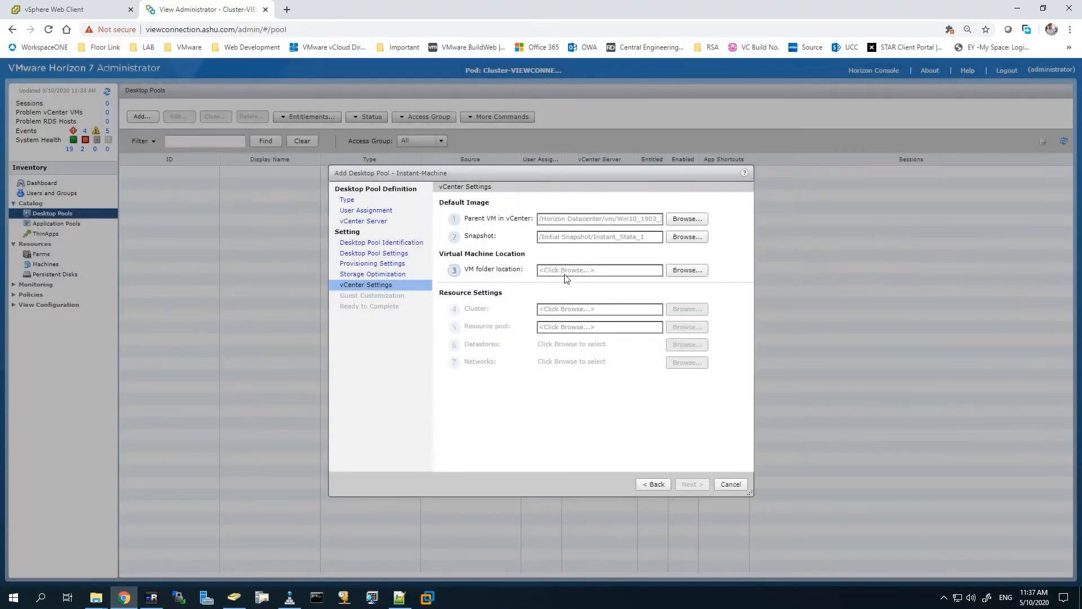
click(687, 271)
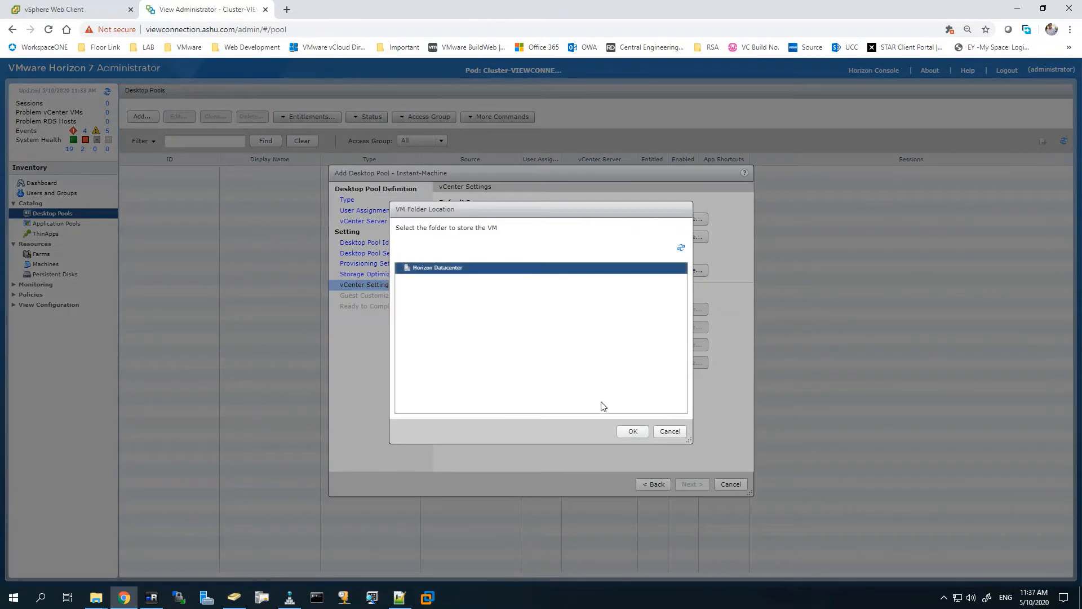
click(626, 430)
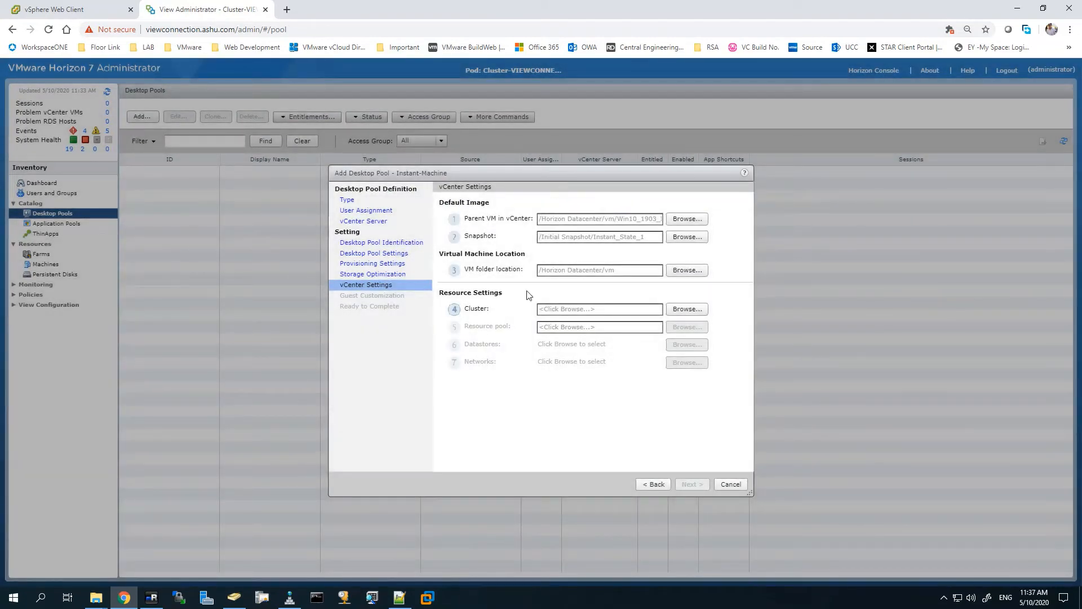
- Switch to vSphere Web Client and create a resource pool named Horizon under Horizon Cluster
click(93, 11)
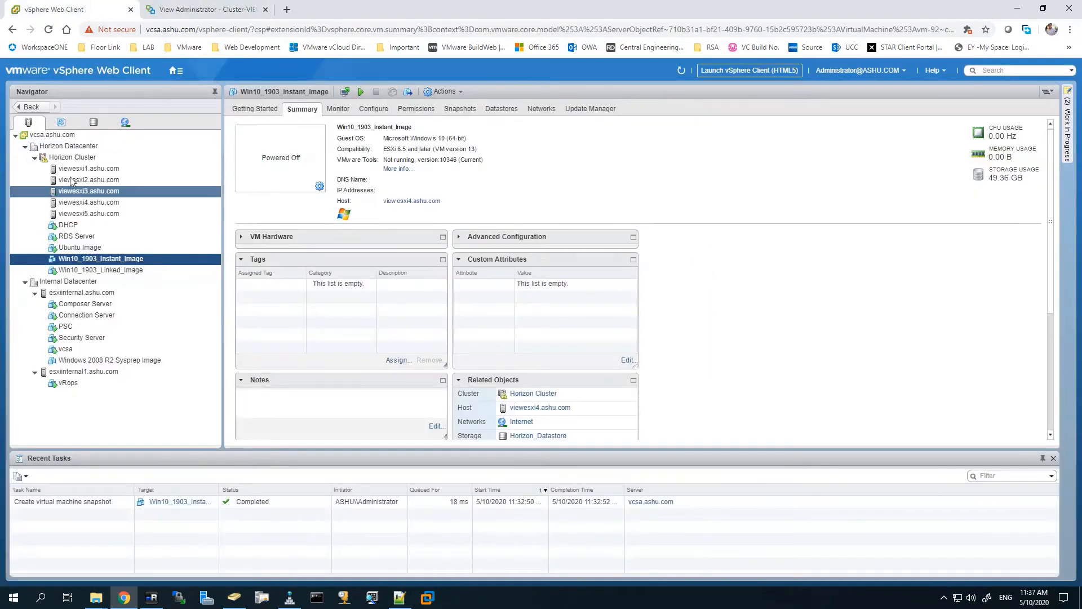
click(78, 158)
right_click(79, 160)
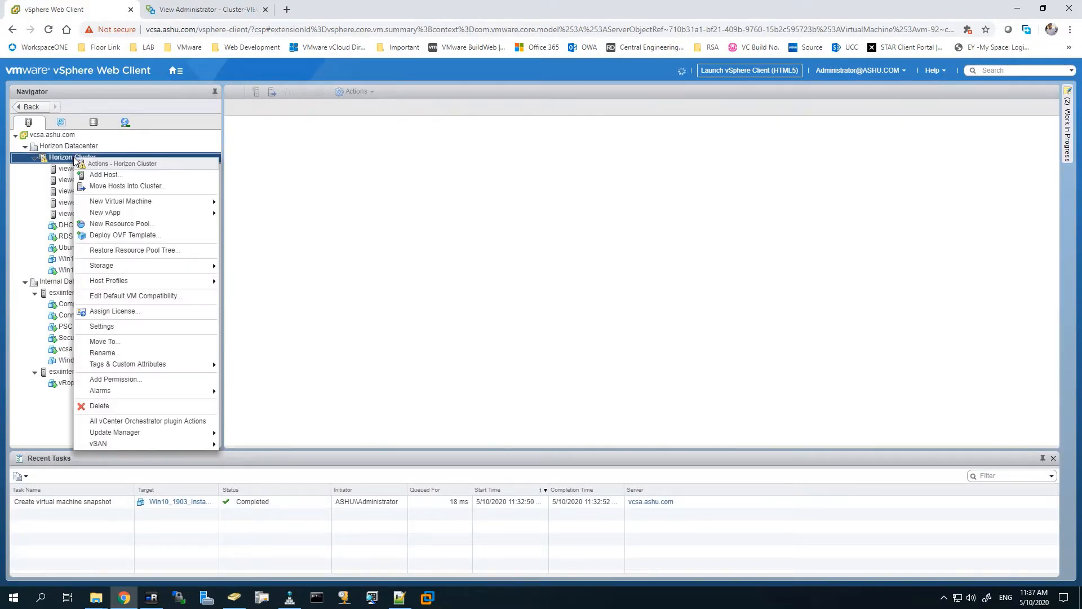
click(153, 226)
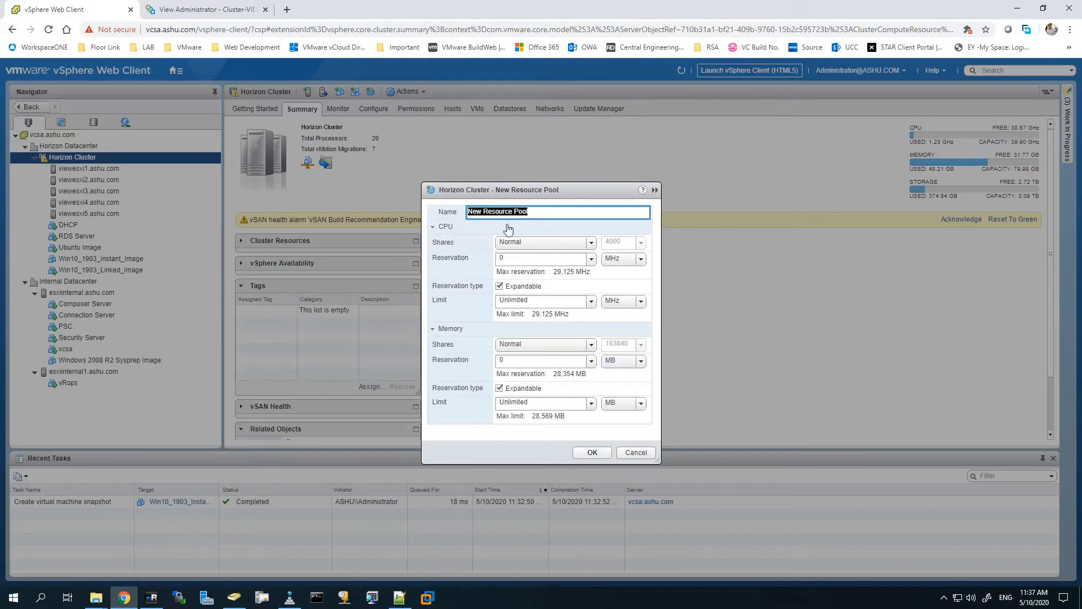
text(Horizon)
click(592, 452)
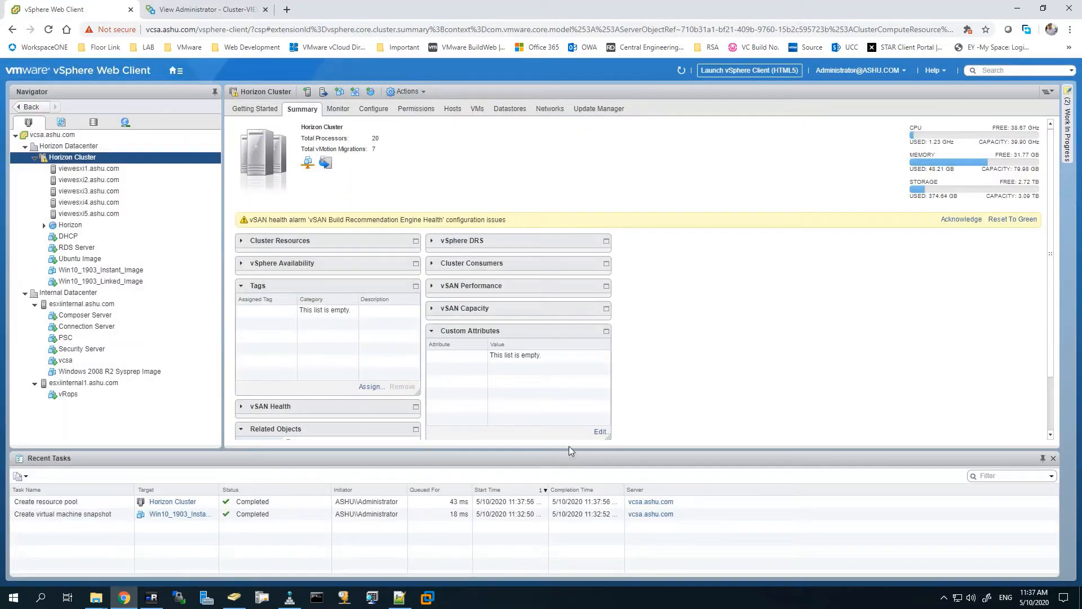
- Return to View Administrator and choose Horizon Cluster and its Horizon resource pool for the desktop pool
click(202, 11)
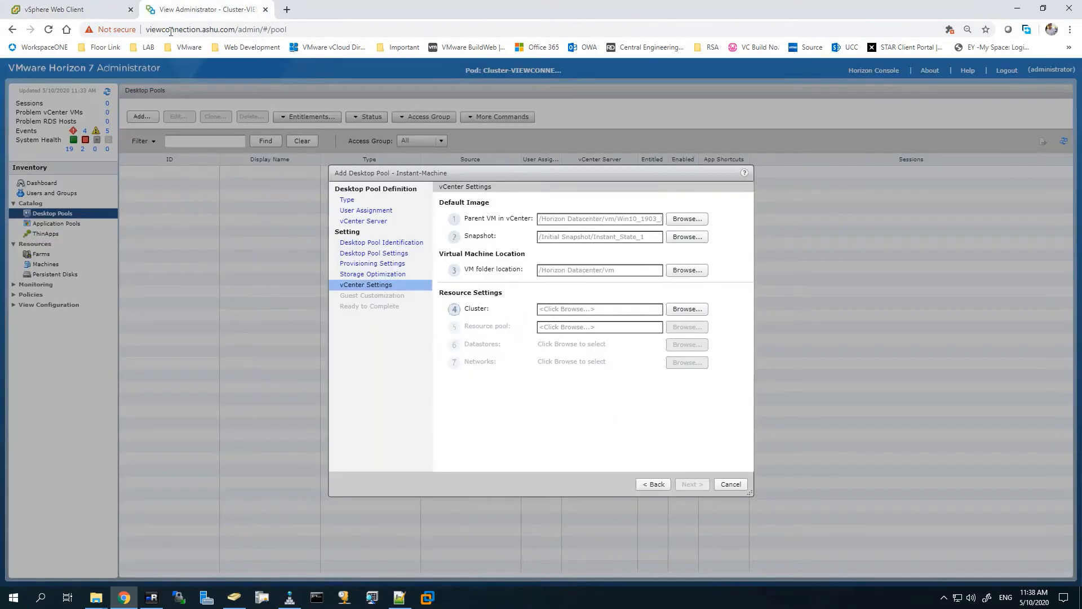
click(687, 310)
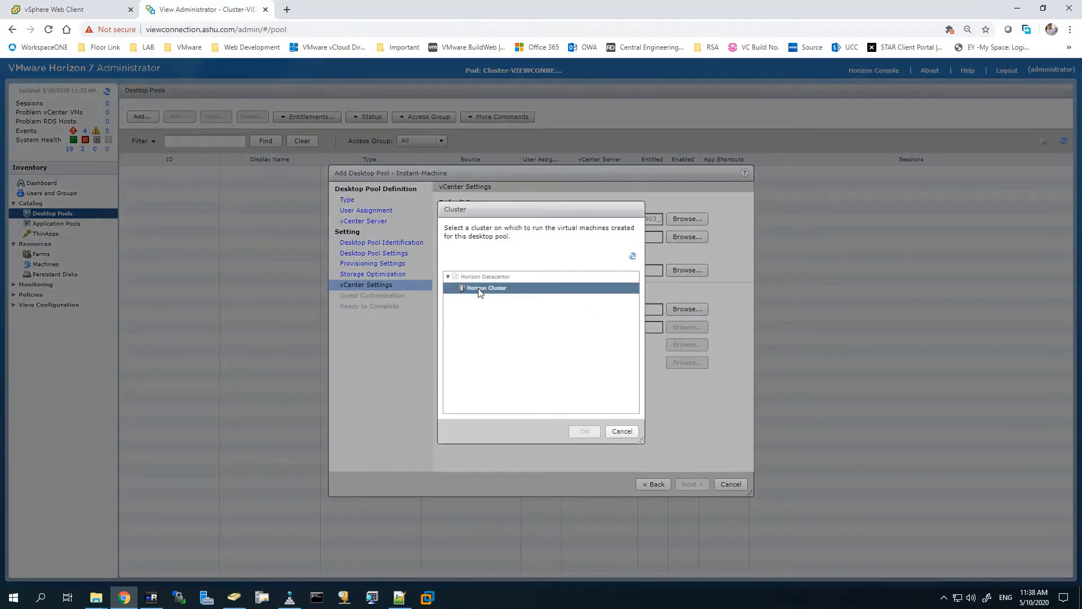
click(474, 289)
click(584, 431)
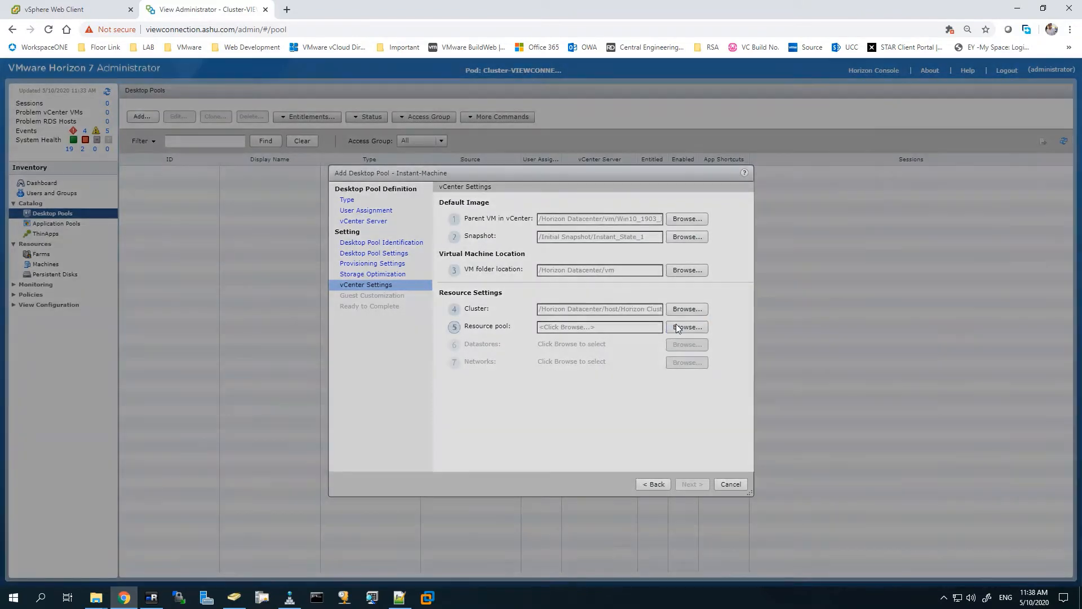
click(676, 327)
click(495, 281)
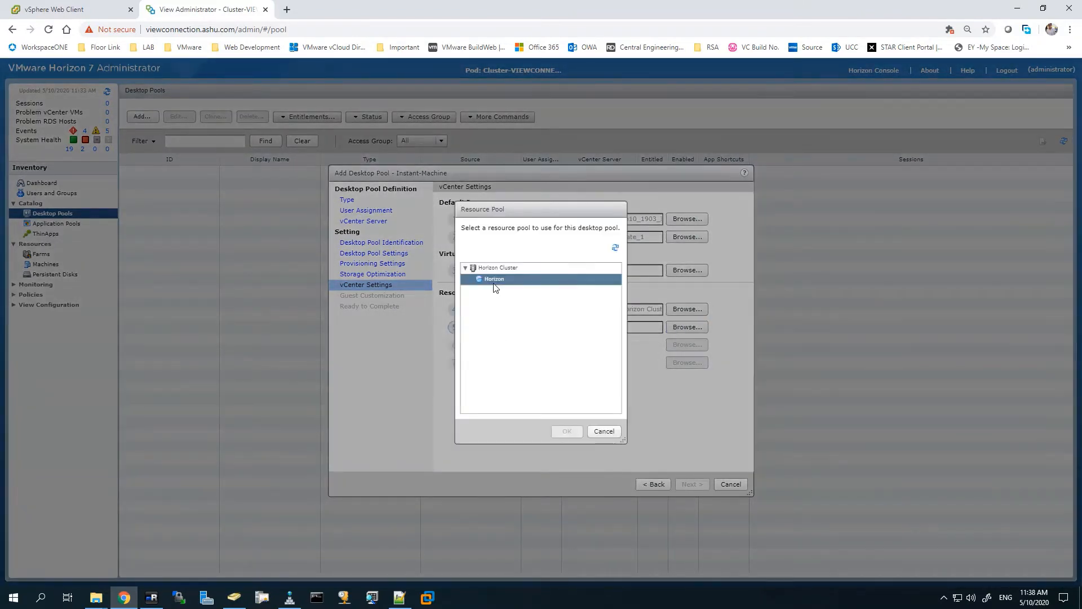
click(574, 432)
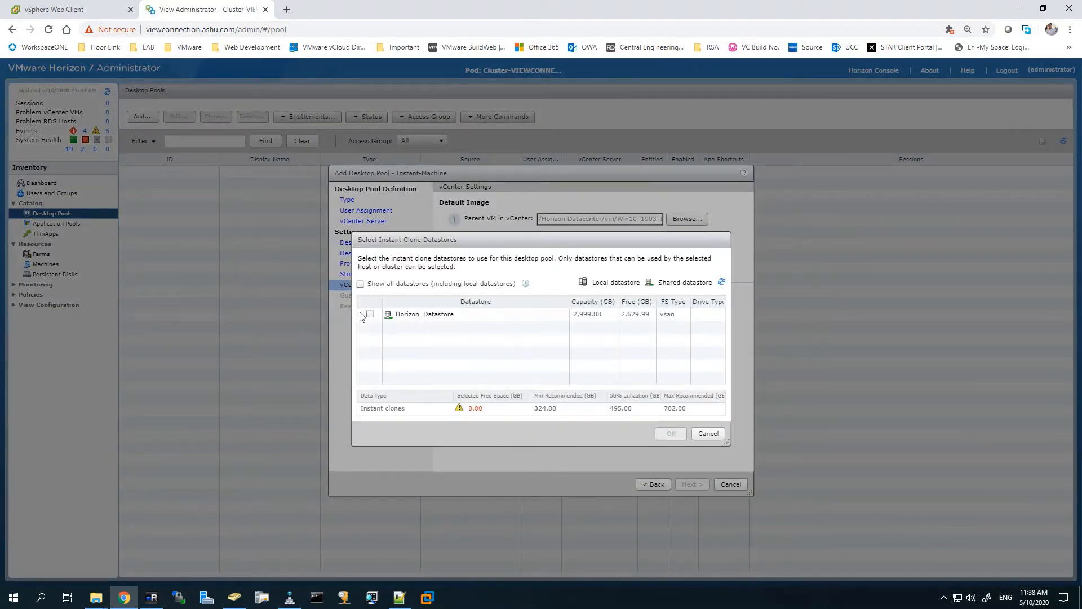
- Select Horizon_Datastore for the instant clones and use the network from the current parent VM image
click(370, 314)
click(668, 434)
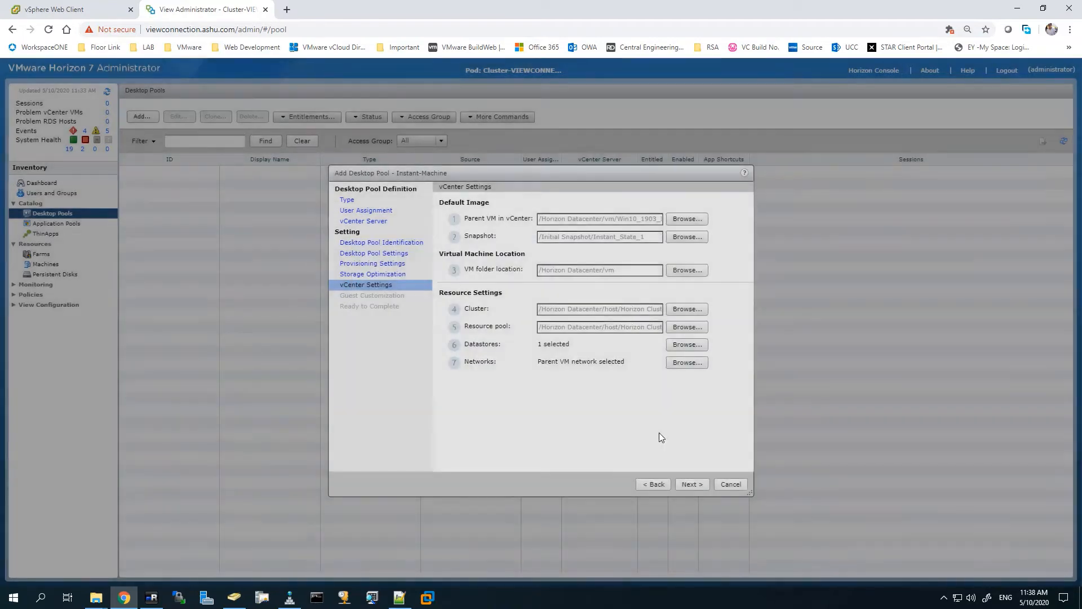
click(688, 361)
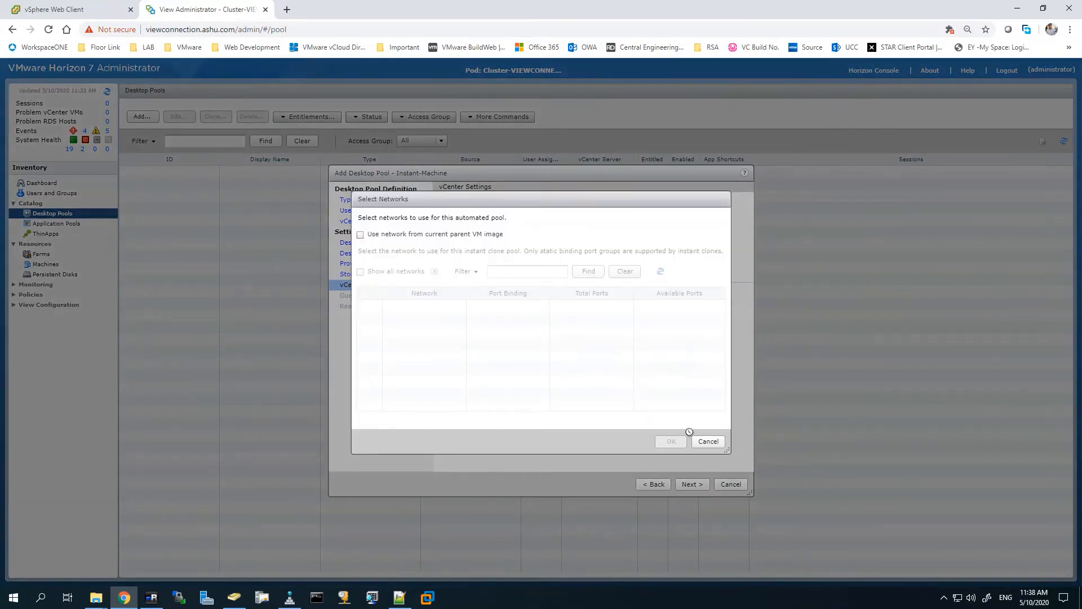
click(361, 234)
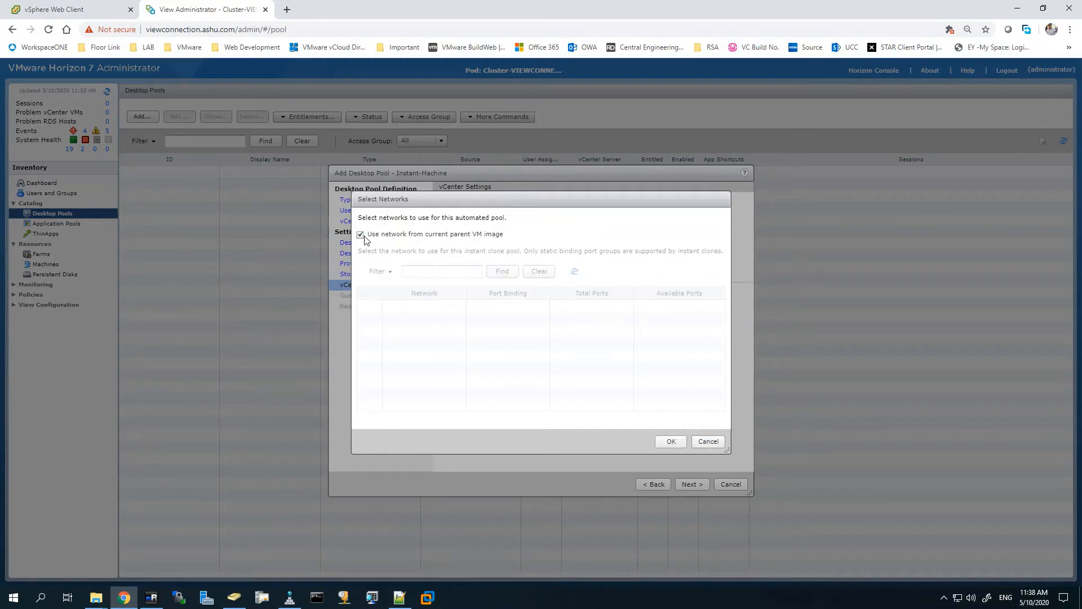
click(671, 440)
- Proceed to guest customization and choose the ashu.com domain for the pool
click(688, 488)
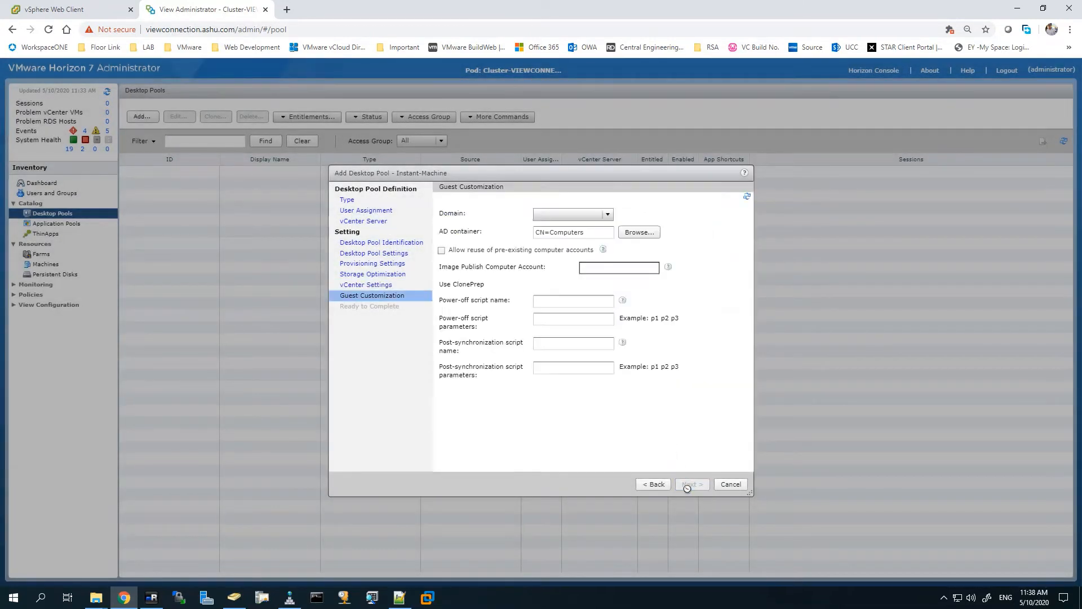
click(580, 211)
click(586, 226)
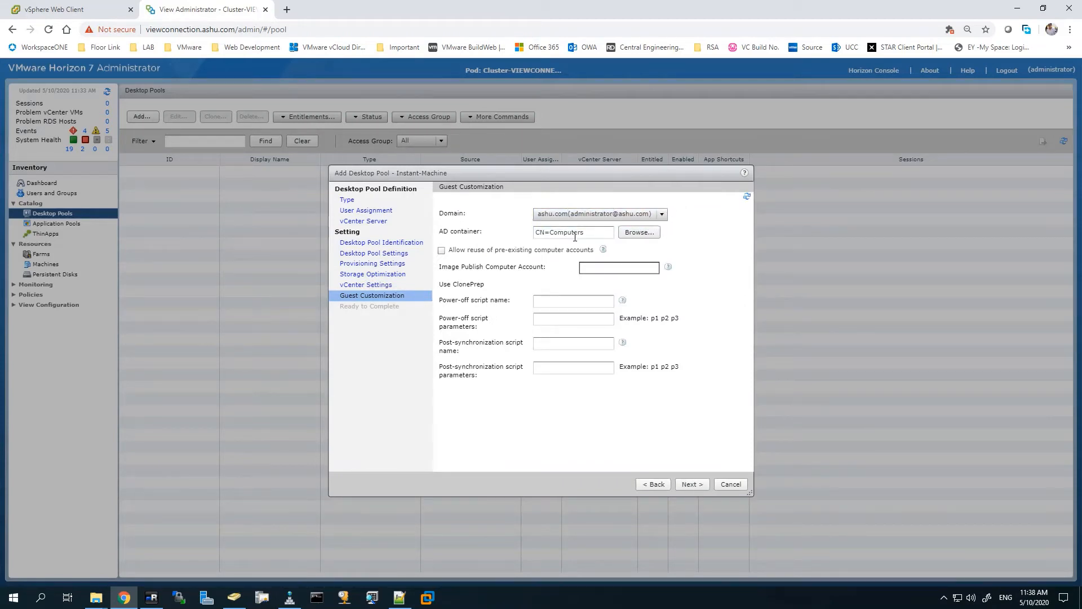
- Switch to Active Directory Users and Computers and examine the contents and properties of the Instant Computers organizational unit
click(233, 598)
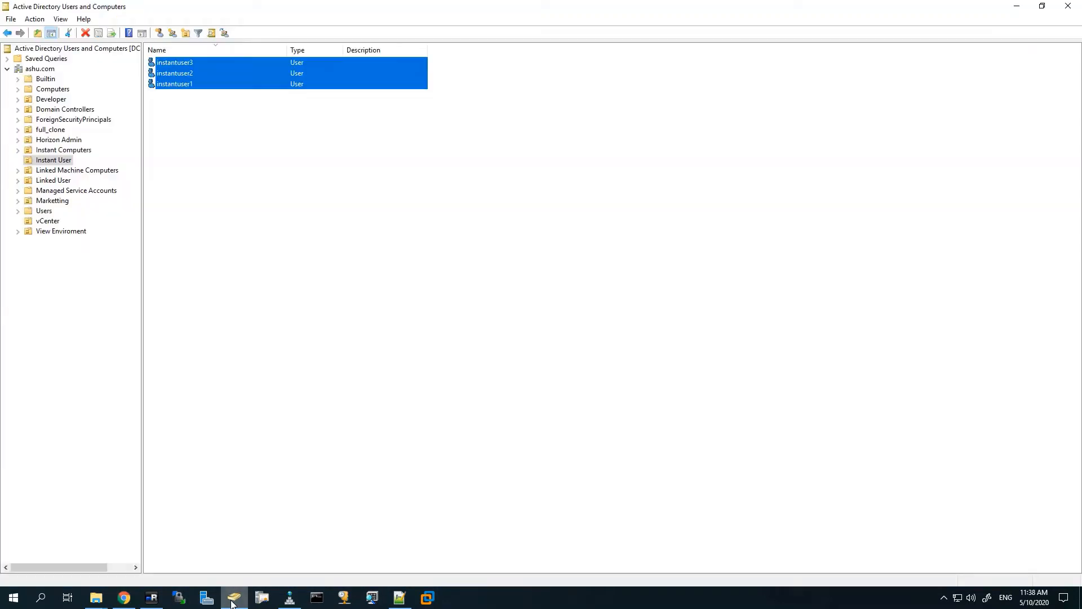
click(54, 150)
right_click(54, 151)
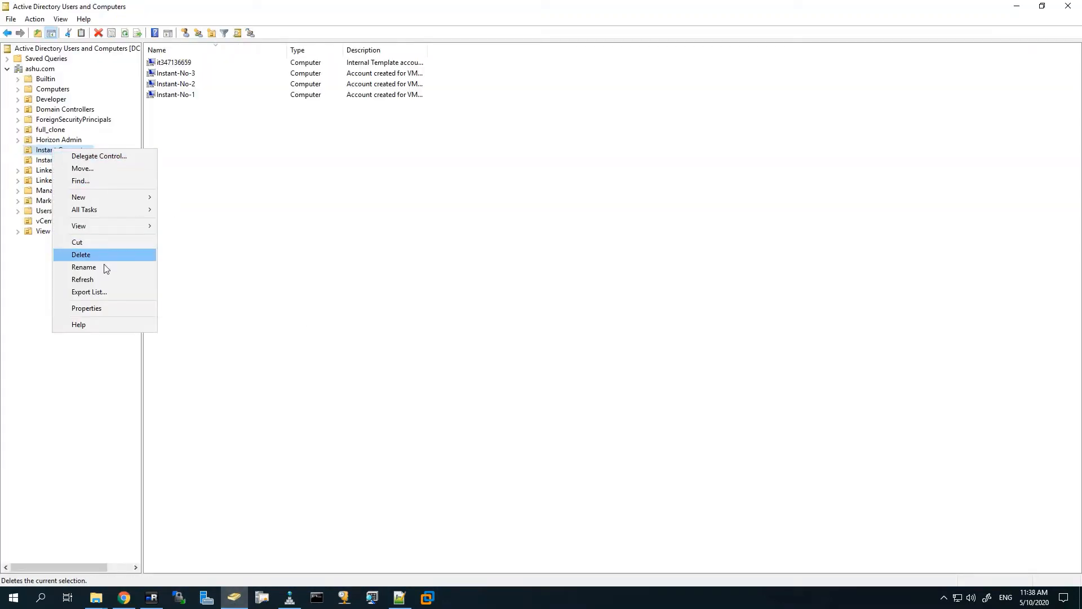
click(99, 306)
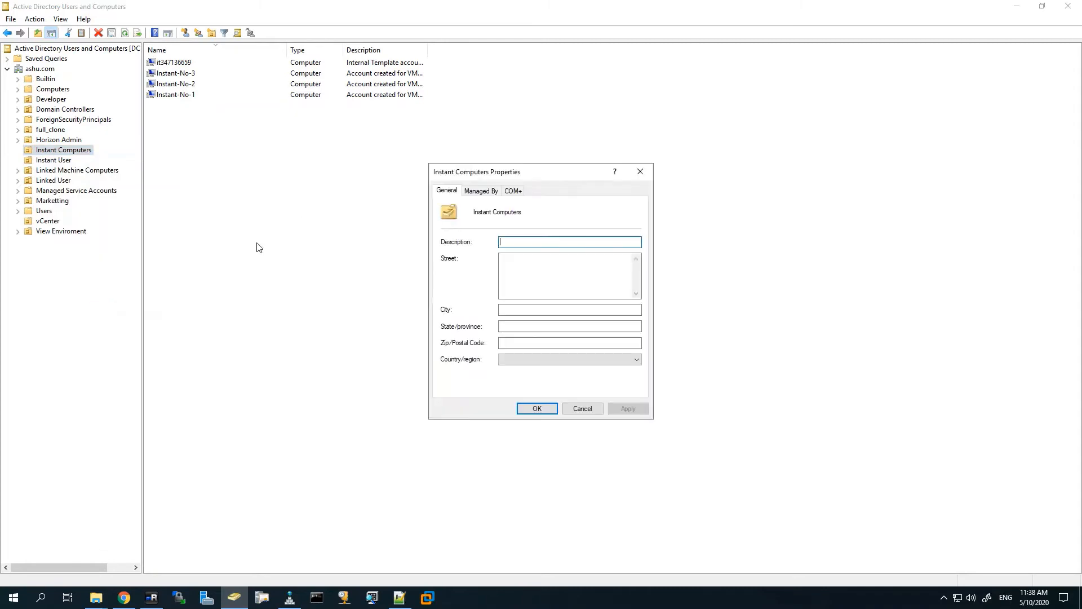
mouse_move(487, 212)
mouse_down()
mouse_move(529, 213)
mouse_move(472, 220)
mouse_up()
click(590, 408)
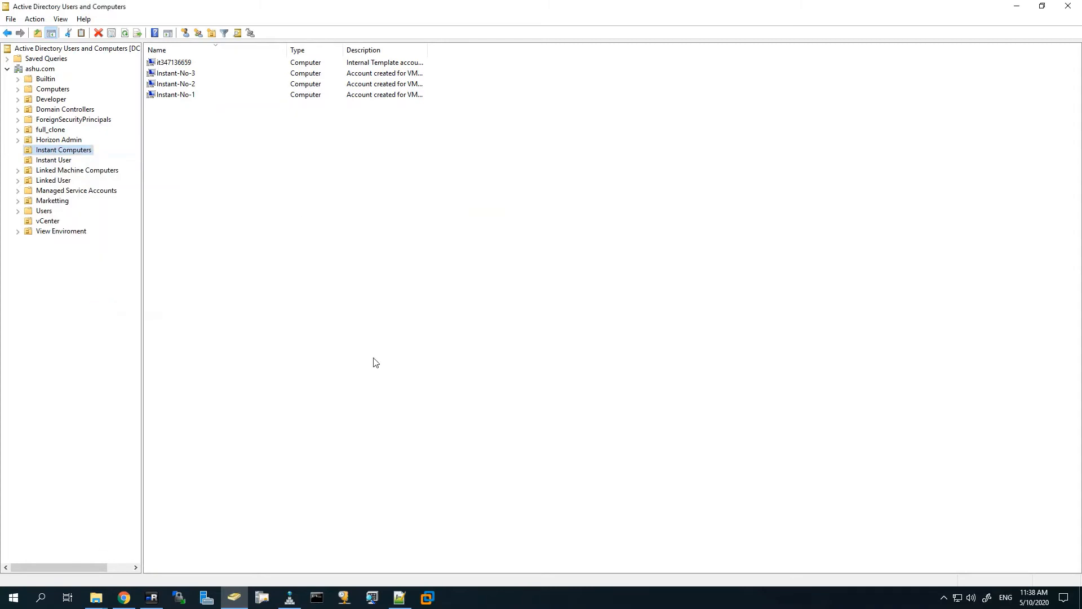
- Return to View Administrator and set the AD container to OU=Instant Computers under ashu.com
key(alt+Tab)
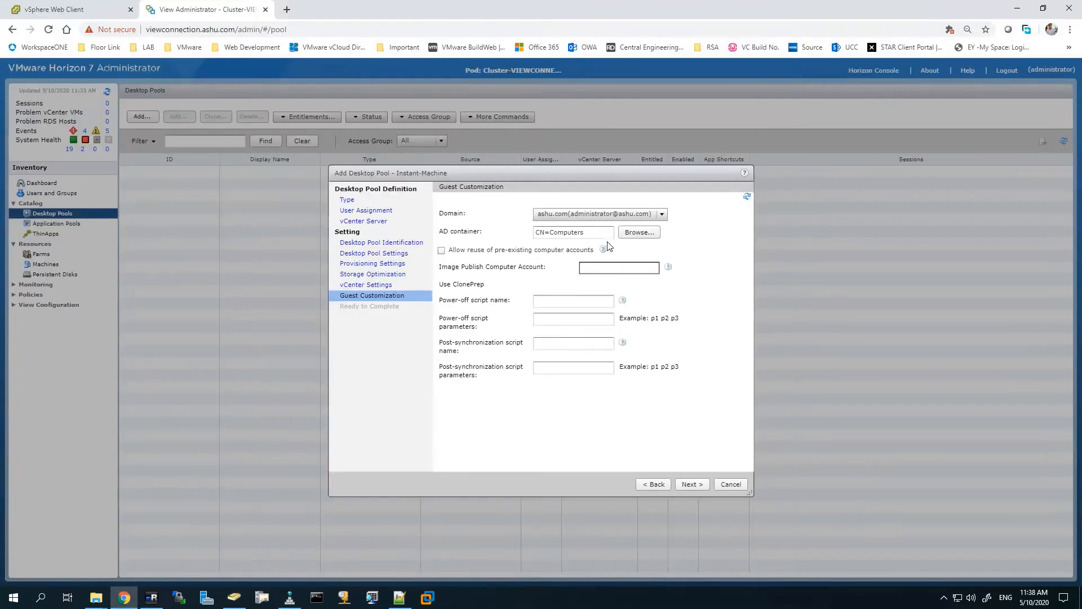
drag(586, 232, 554, 232)
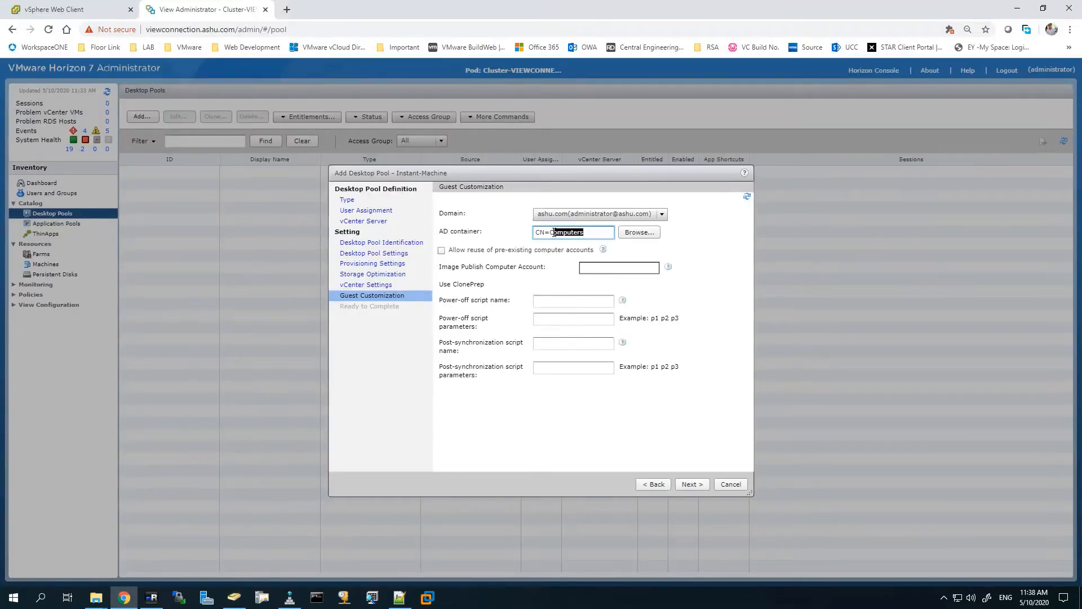
click(620, 233)
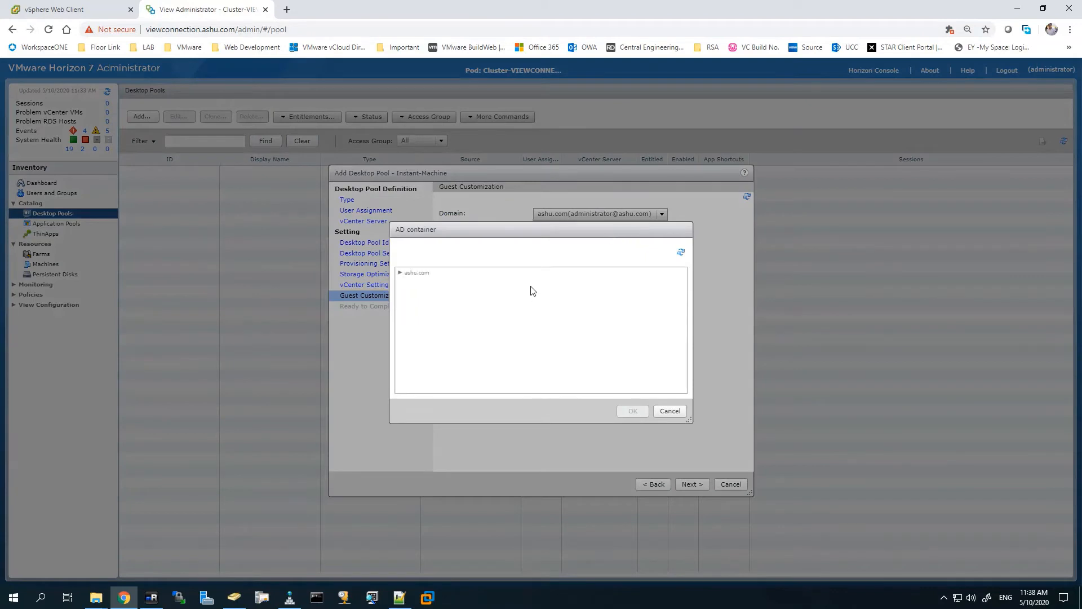
click(401, 273)
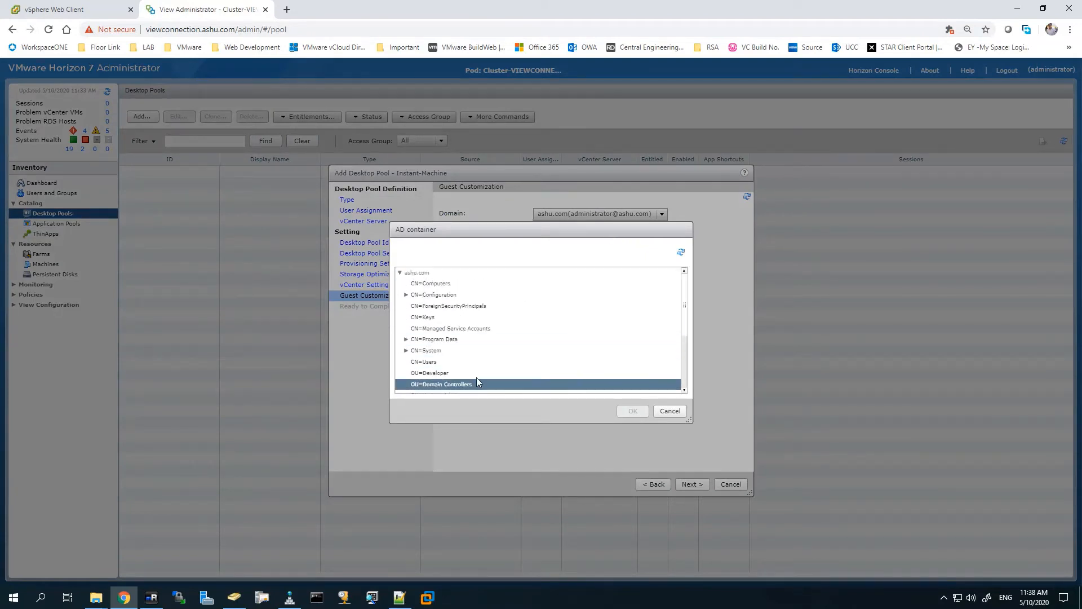
scroll(475, 377, down, 1)
click(465, 374)
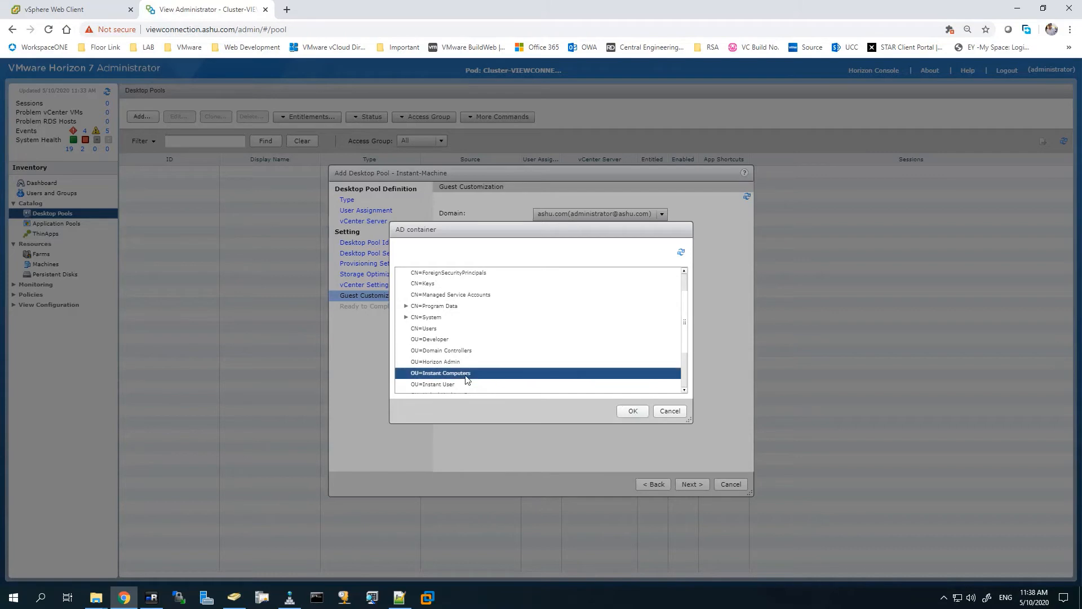
click(633, 411)
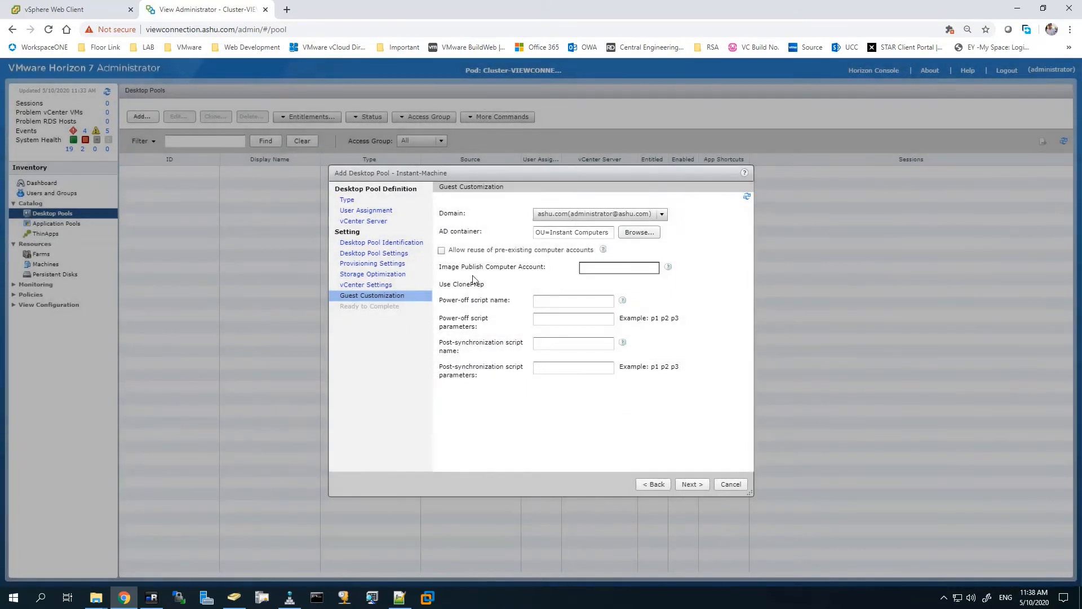
- Allow reuse of pre-existing computer accounts and finish the pool wizard with the option to entitle users enabled
click(441, 250)
click(617, 266)
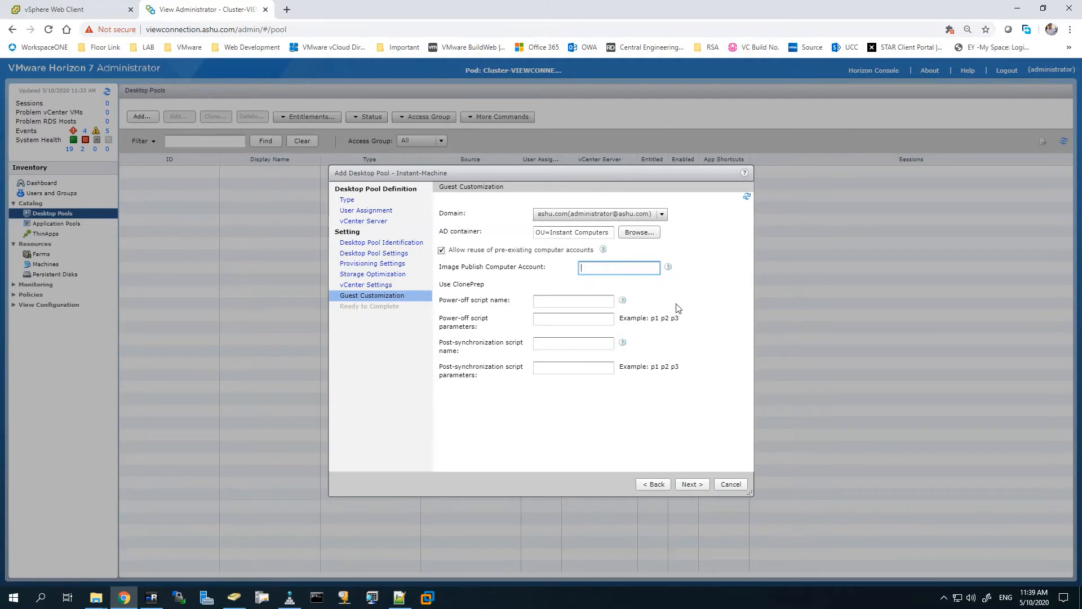
click(687, 485)
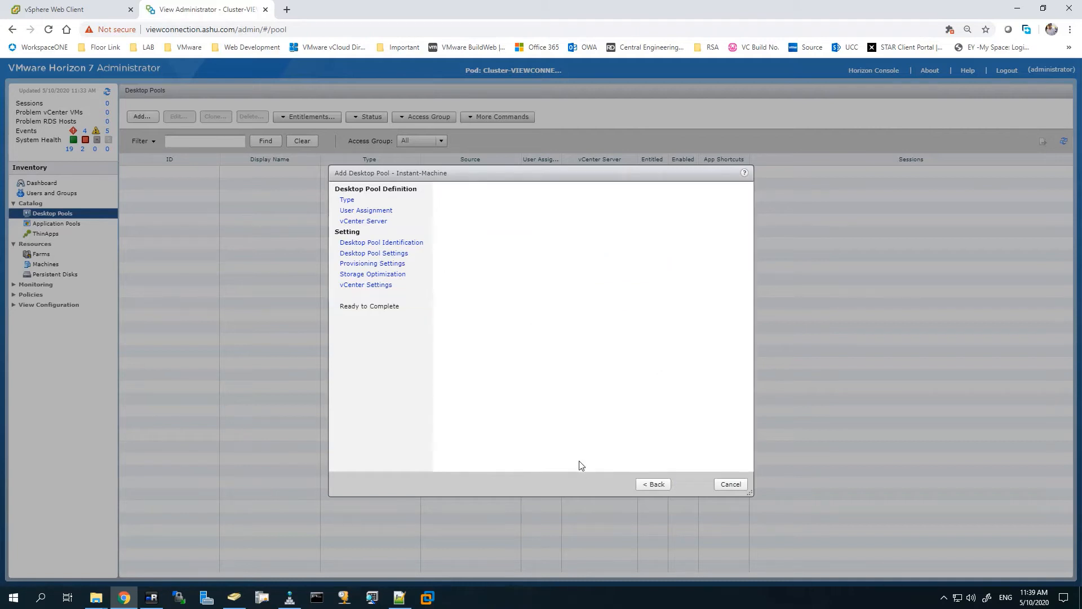
click(617, 204)
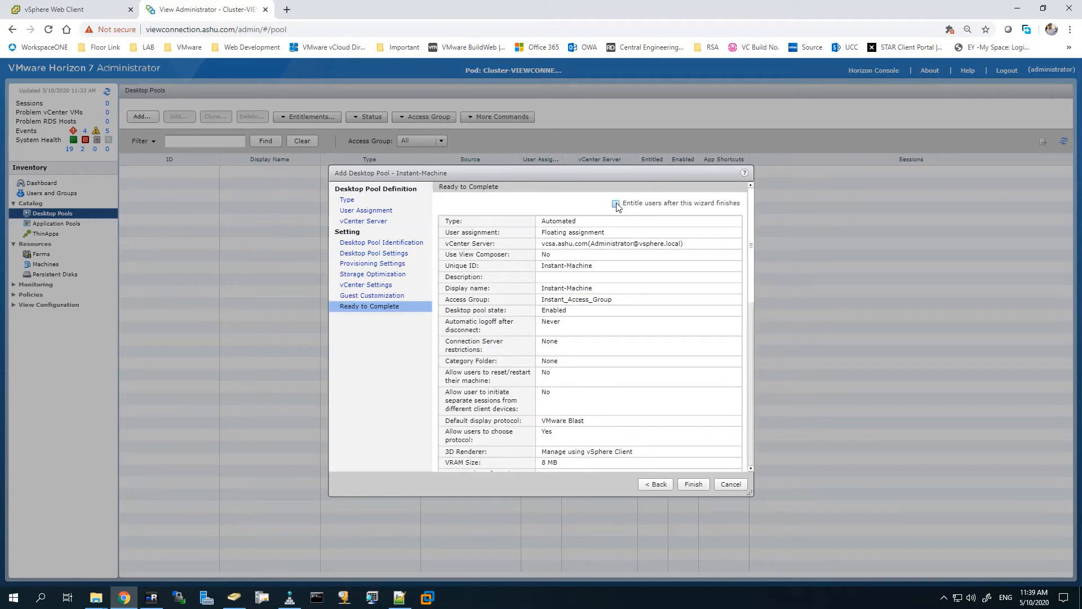
click(691, 484)
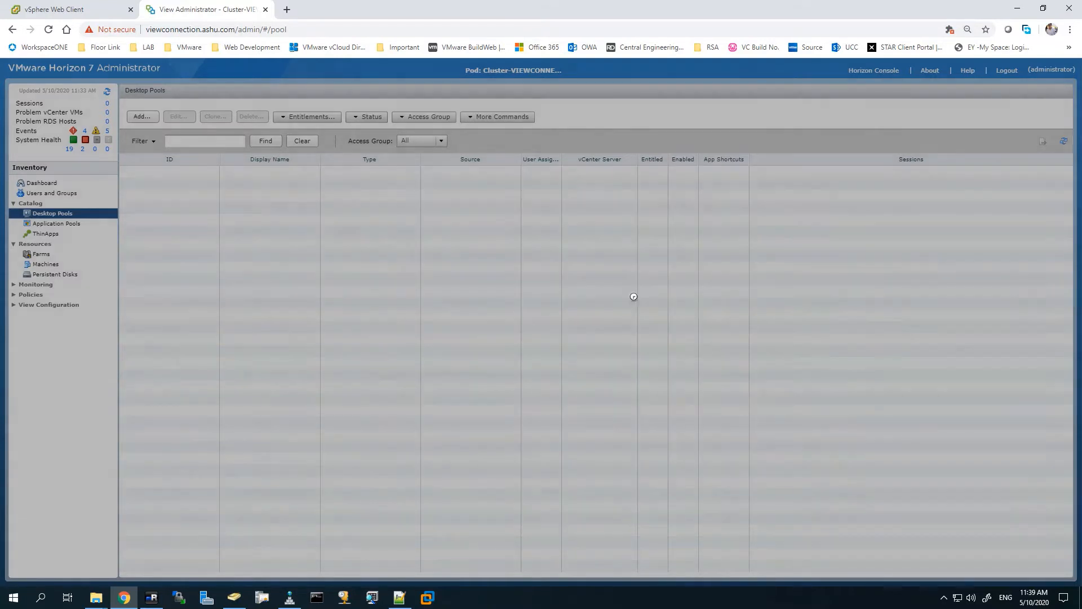
- Entitle instantuser1, instantuser2 and instantuser3 to the Instant-Machine pool, finding them with a name search for "ins"
click(443, 253)
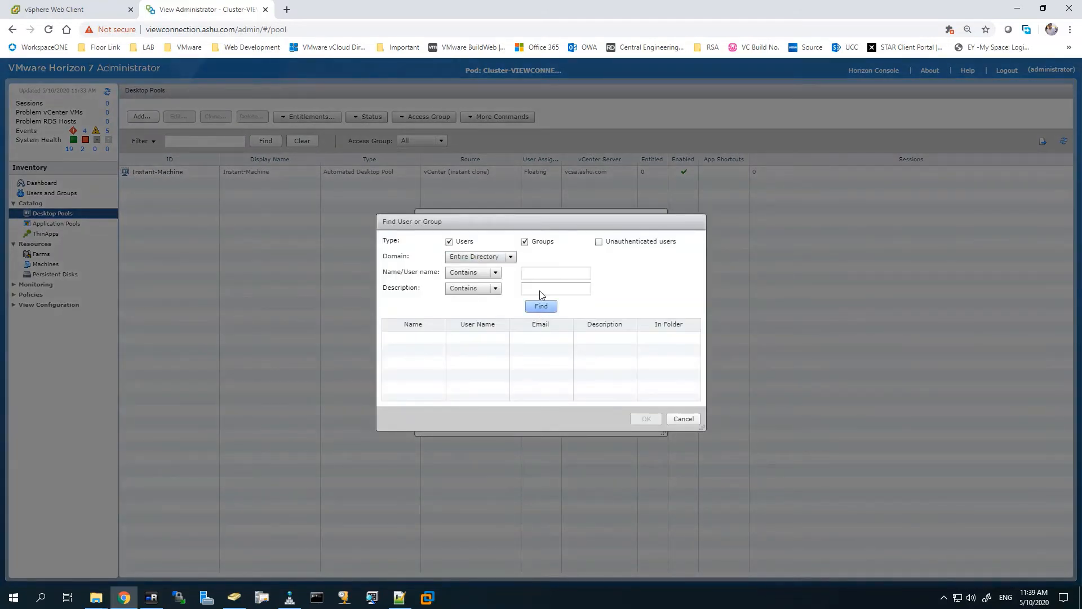
click(541, 275)
text(ins)
click(541, 306)
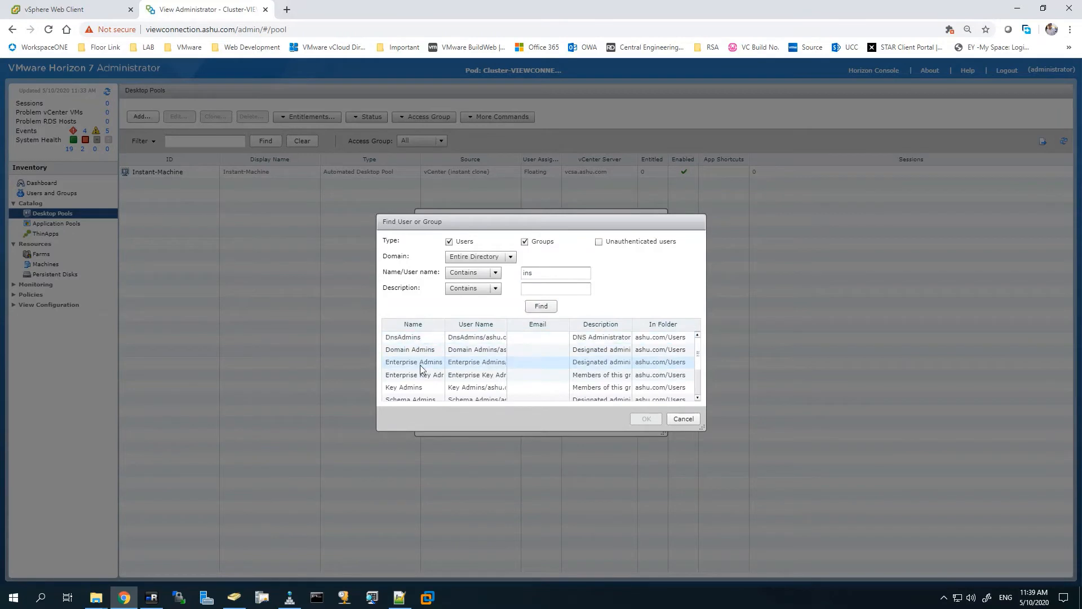
scroll(421, 368, down, 2)
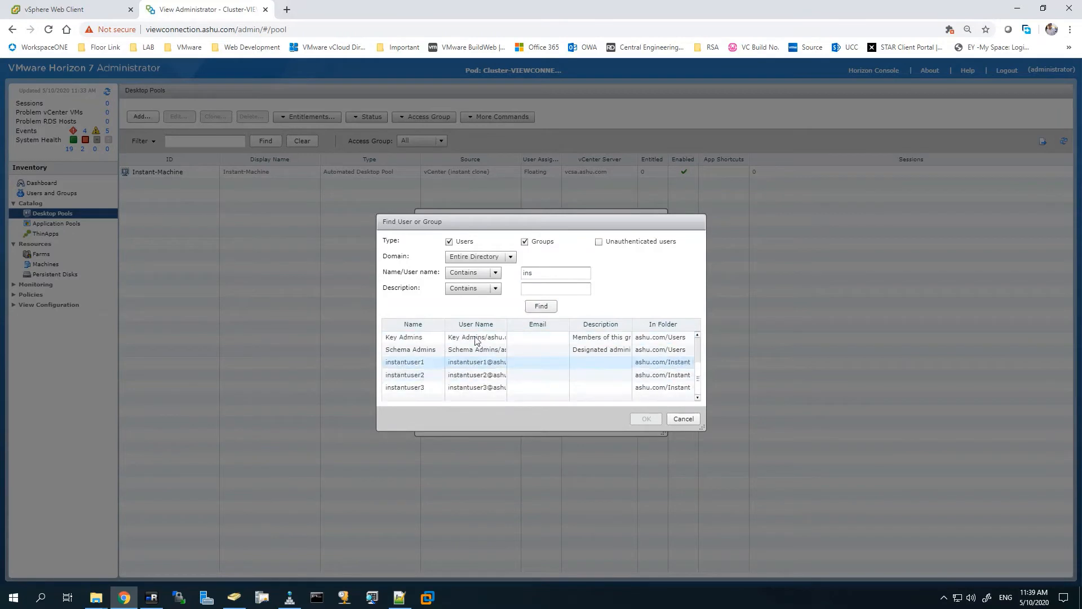
click(406, 366)
shift+click(406, 378)
shift+click(411, 386)
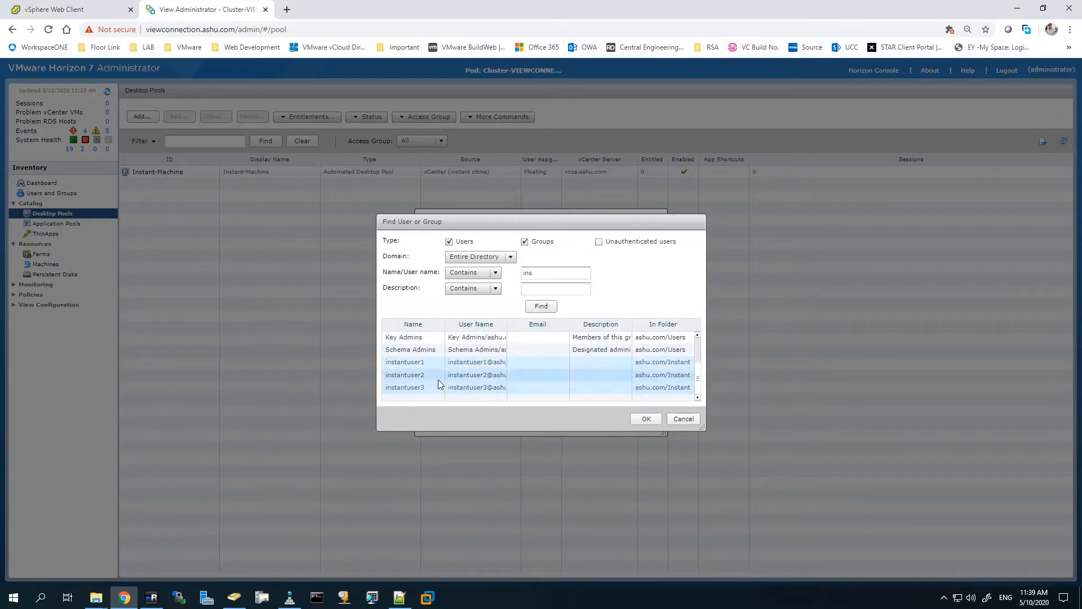
click(646, 419)
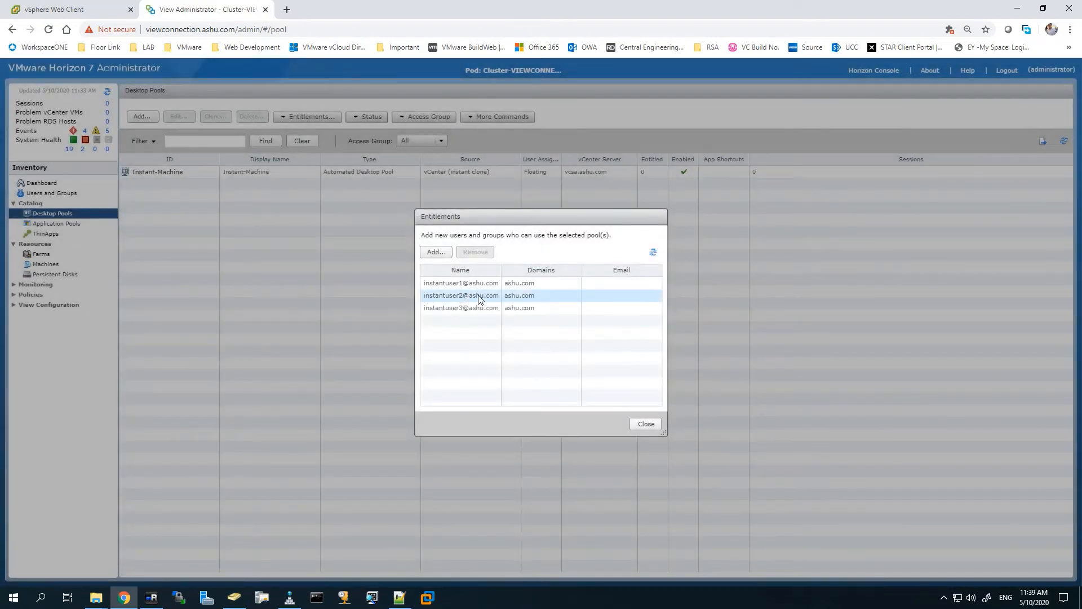
click(645, 424)
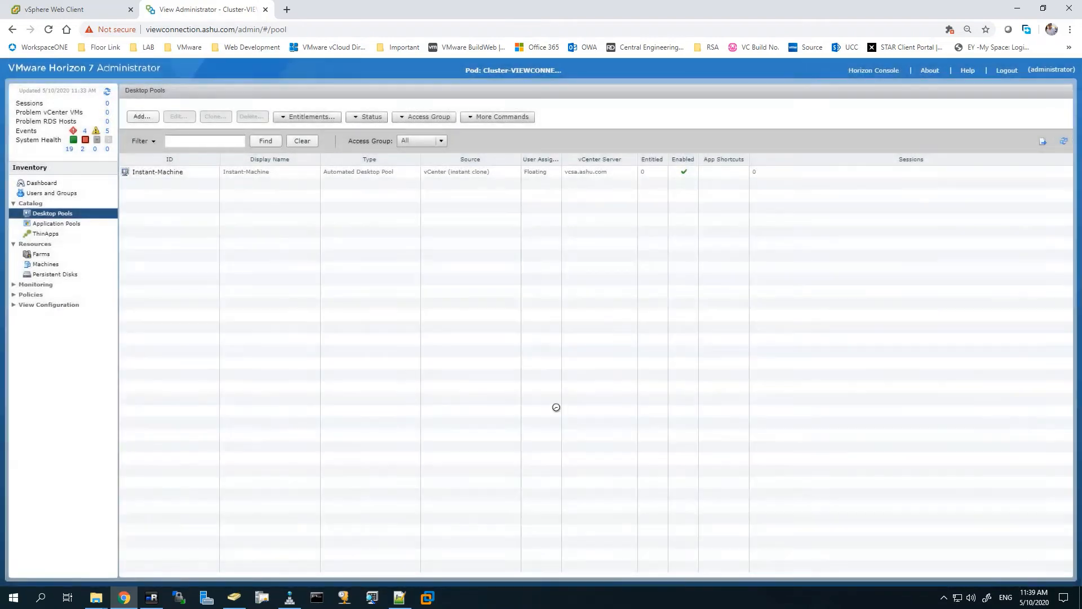
- Open the Instant-Machine desktop pool and examine its summary, including the publishing state of the pending image
click(253, 173)
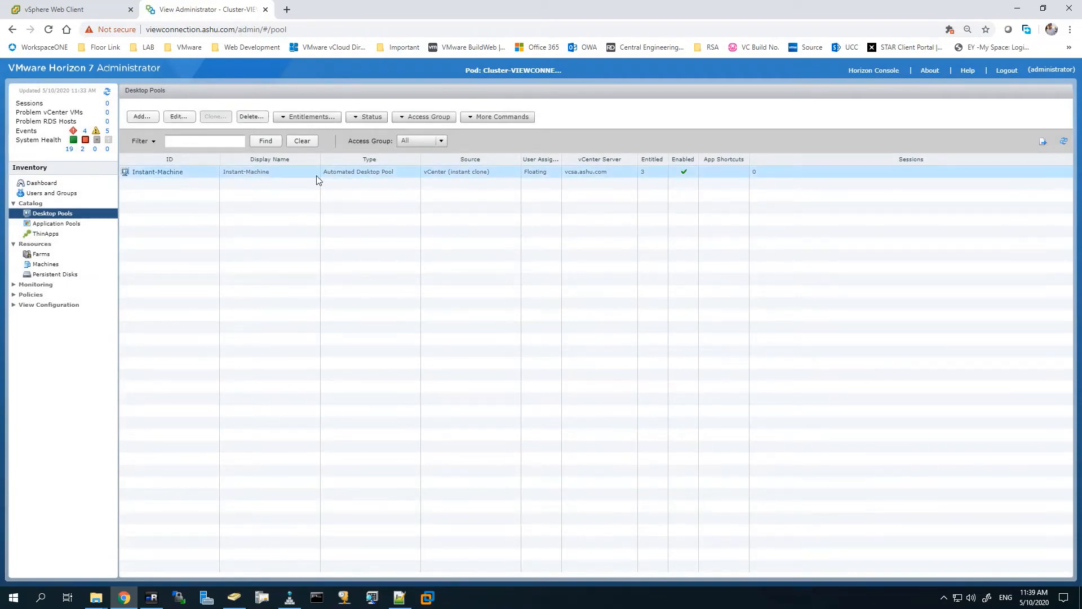
click(145, 173)
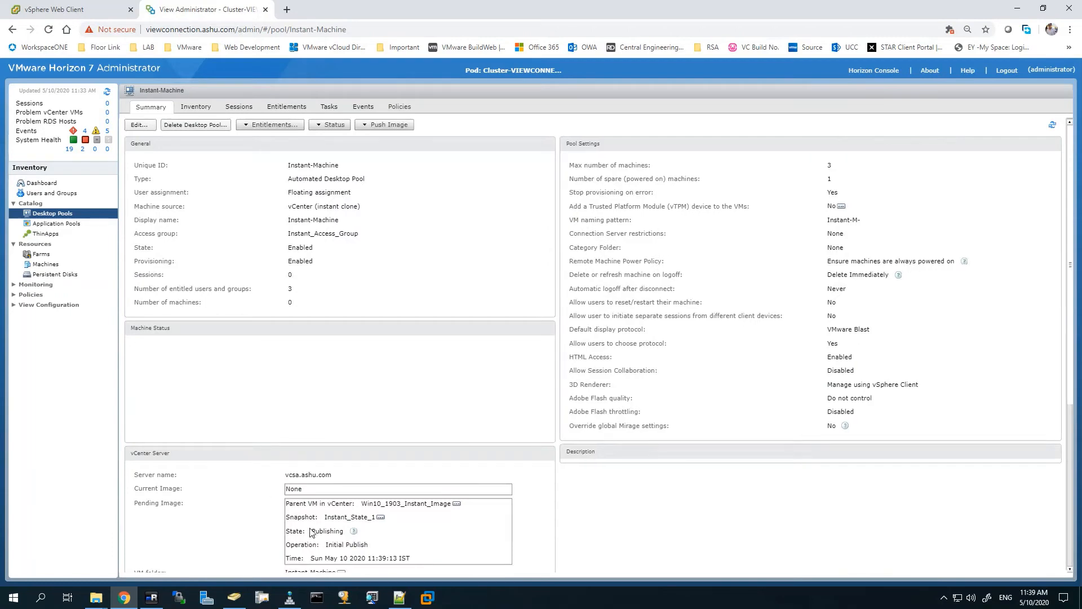
- Switch to vSphere Web Client, enlarge the Recent Tasks area and widen its columns to follow the instant-clone provisioning tasks
click(85, 11)
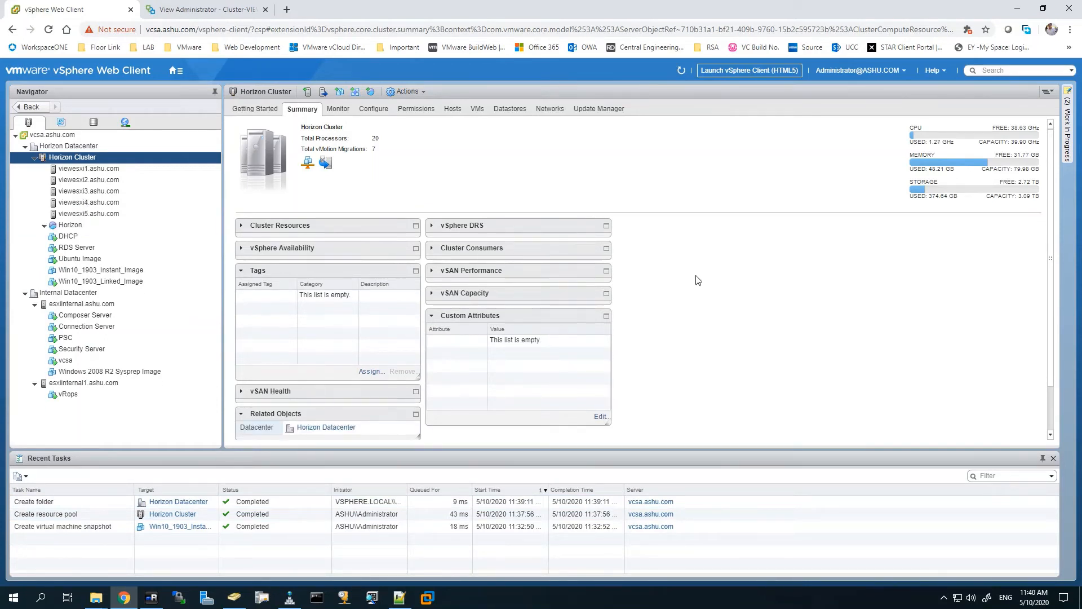
drag(706, 449, 707, 388)
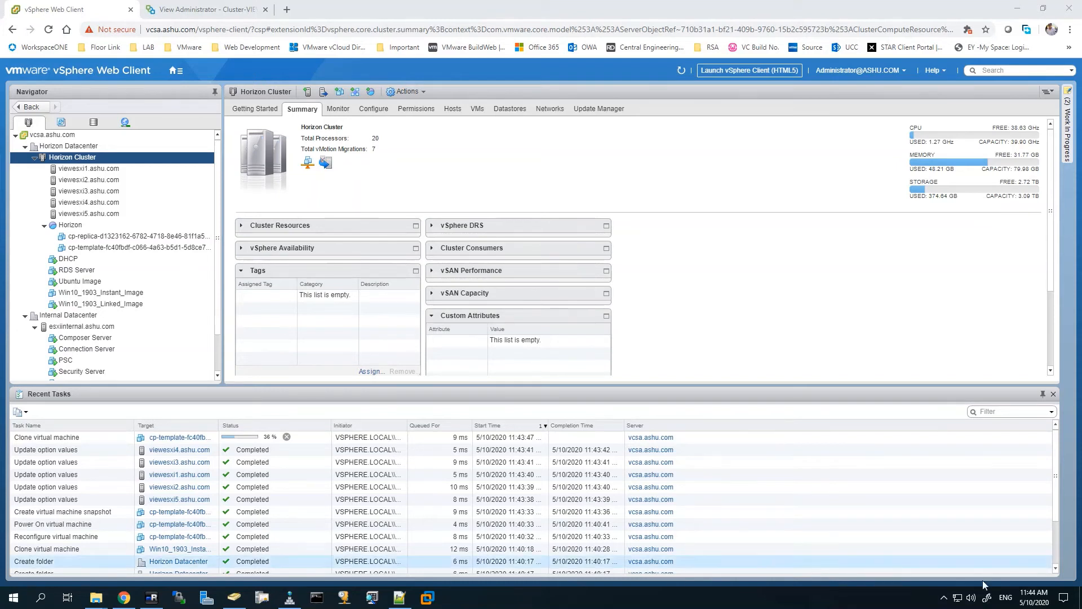
click(250, 437)
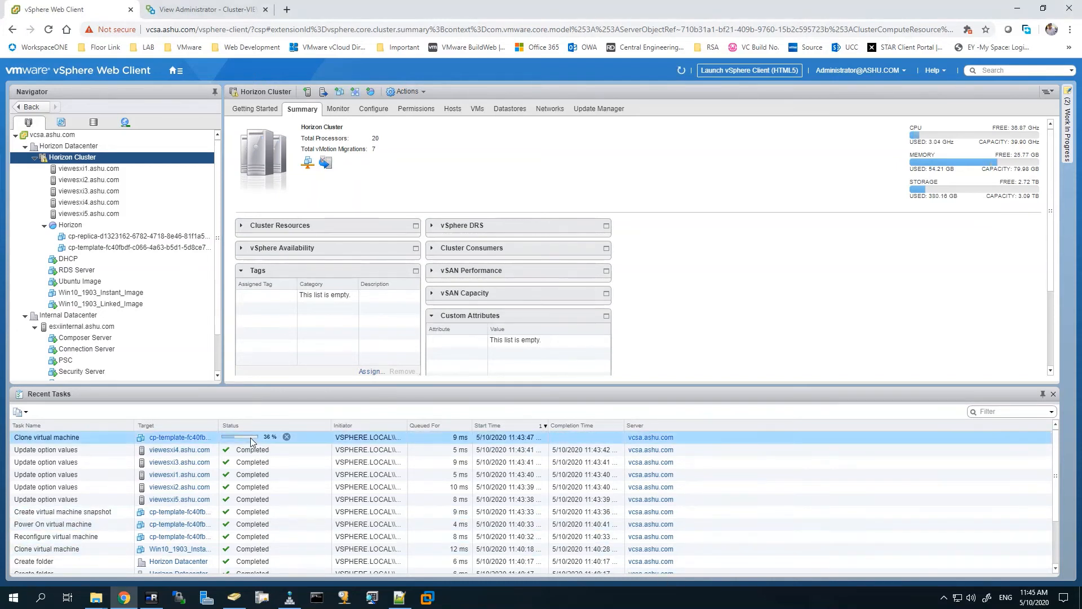
drag(218, 425, 307, 426)
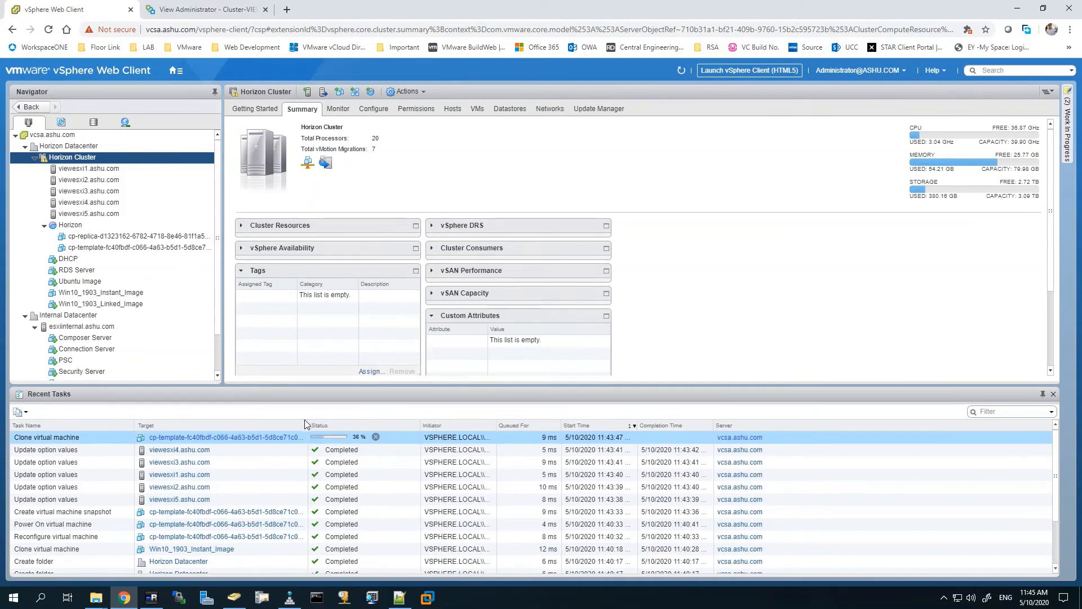
drag(496, 426, 537, 426)
drag(676, 425, 692, 423)
drag(768, 425, 780, 427)
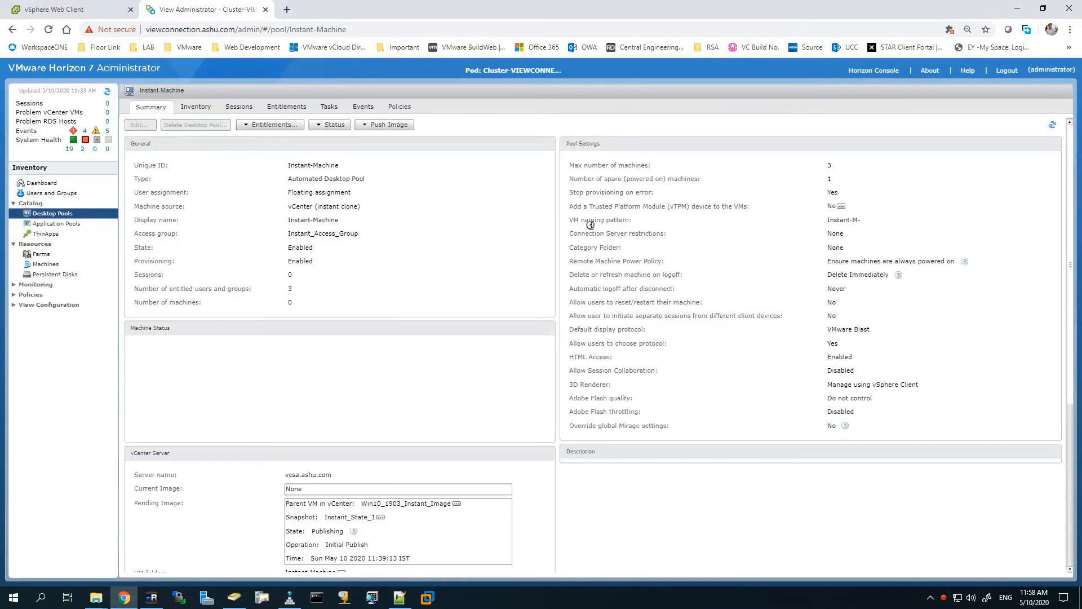
- In vSphere Web Client, examine the summaries of the first cp-parent virtual machine and Instant-M-1 in the Horizon resource pool
click(69, 11)
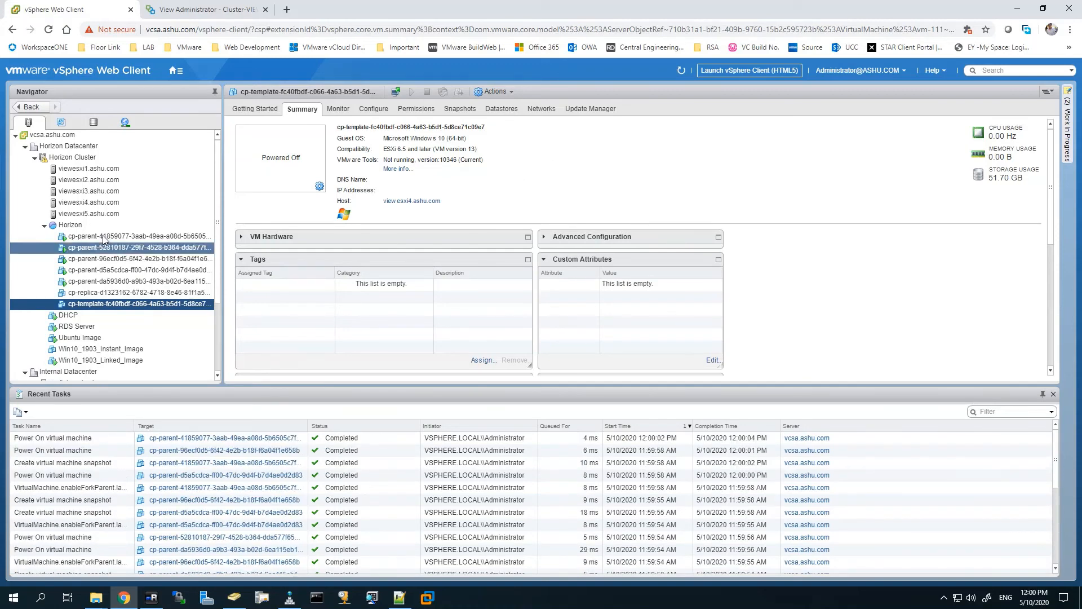
click(135, 235)
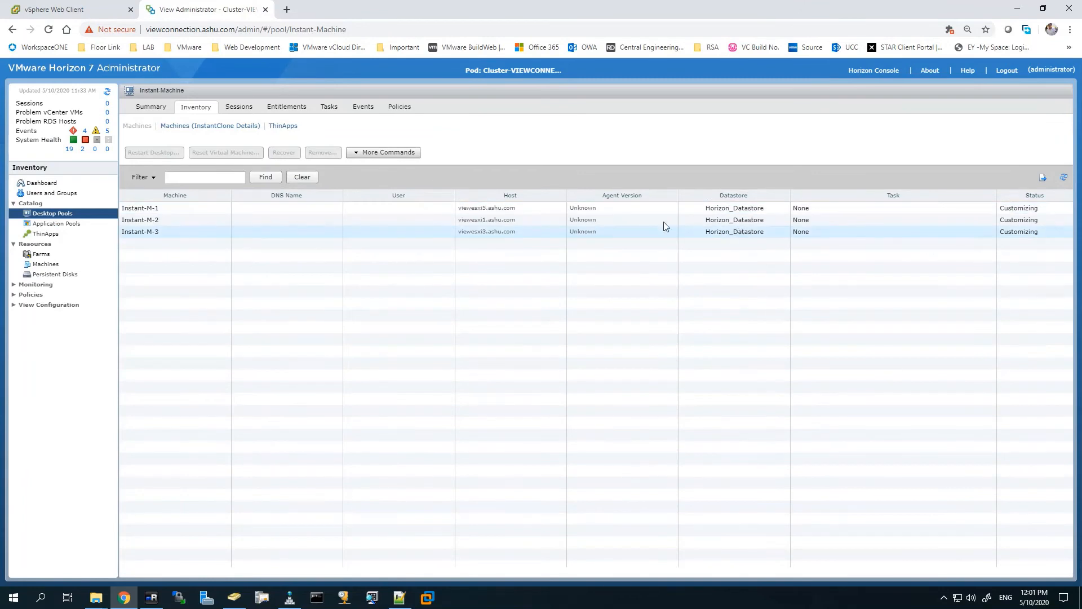
click(90, 17)
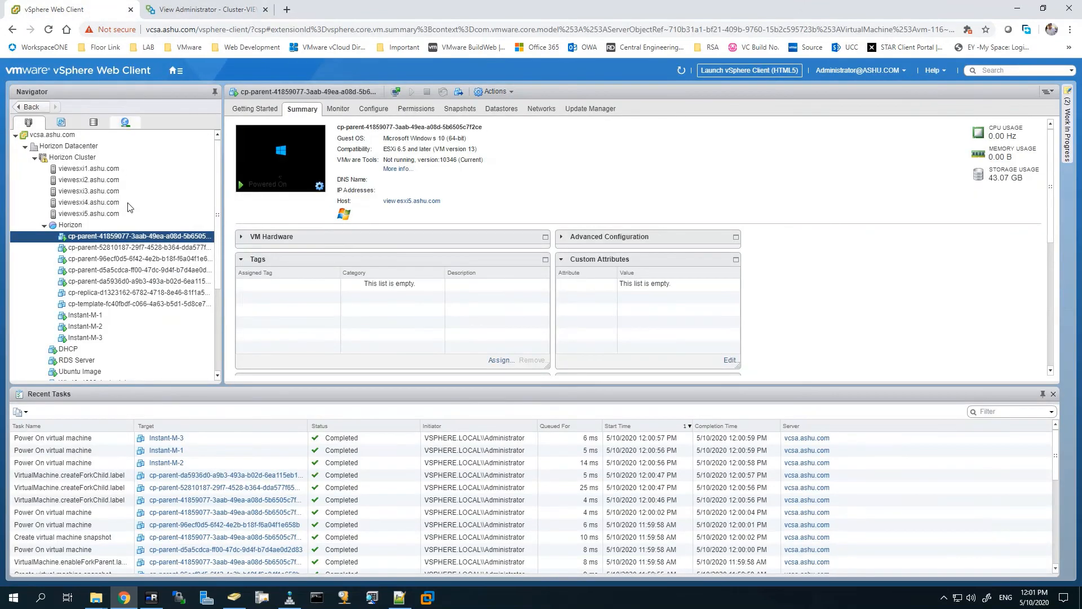
click(116, 318)
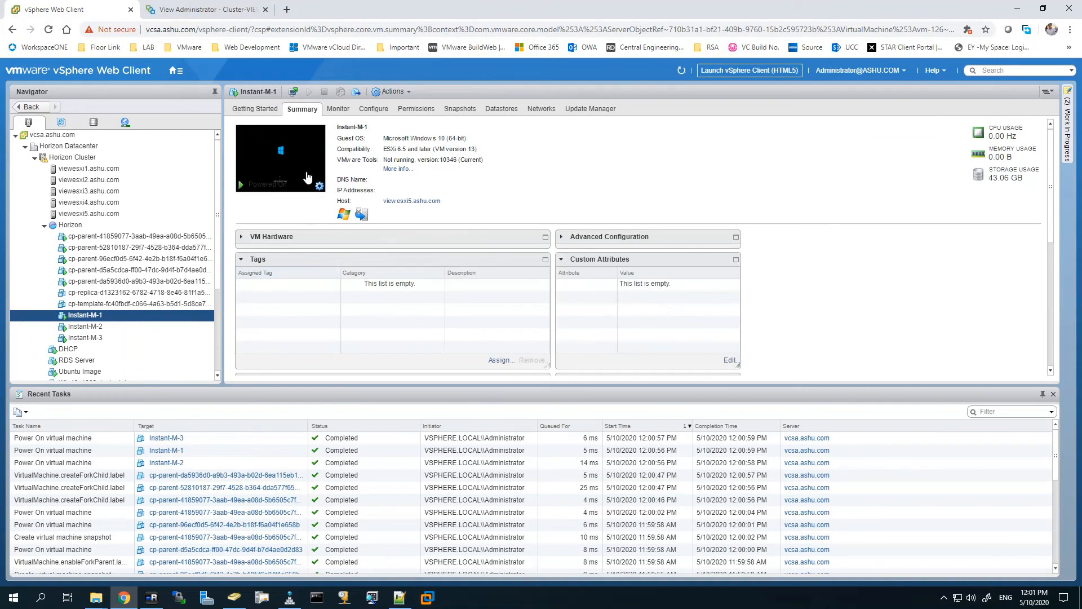
- Switch to Active Directory Users and Computers, refresh the Instant Computers OU and review its computer accounts before minimizing the window
click(233, 597)
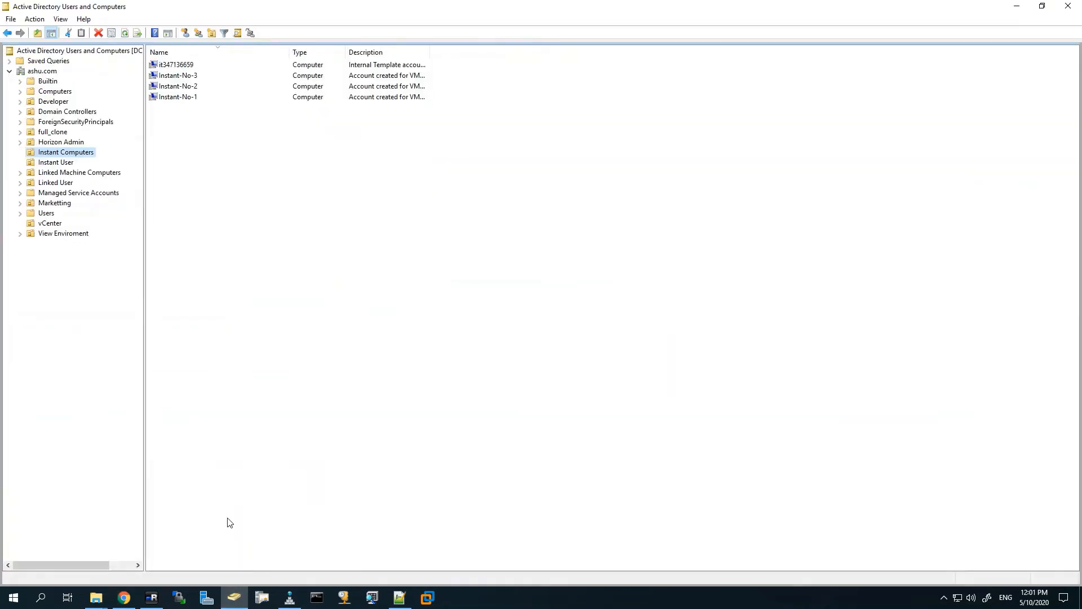
right_click(196, 136)
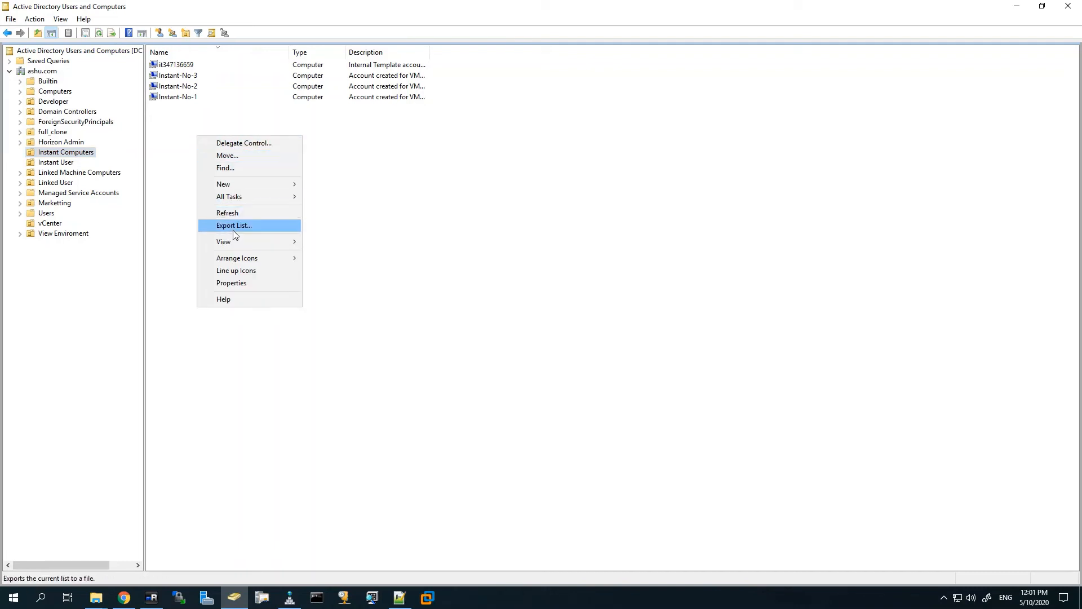
click(231, 214)
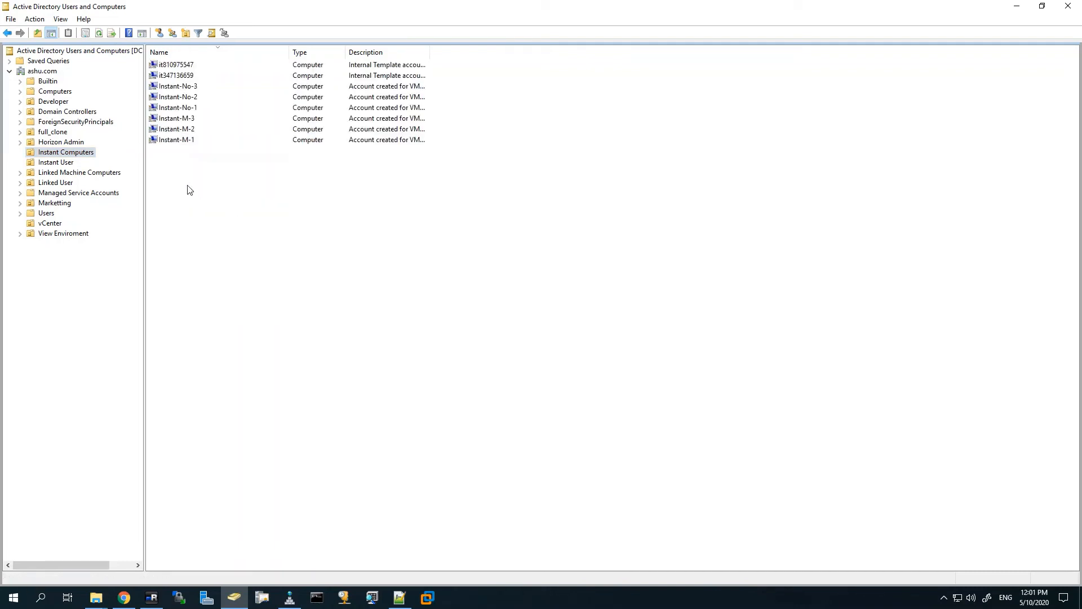
click(202, 108)
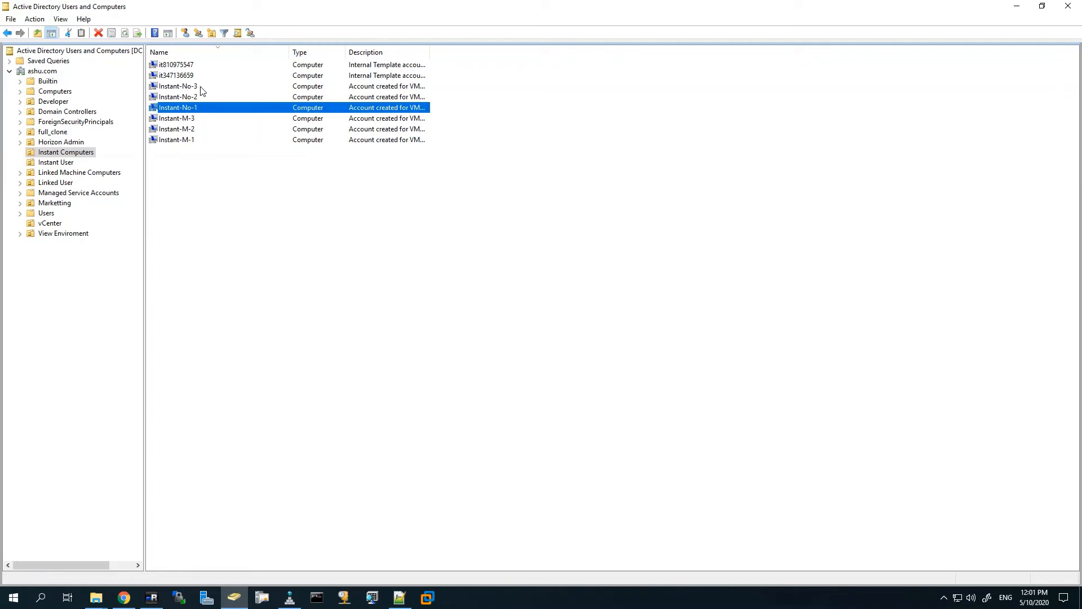
shift+click(202, 87)
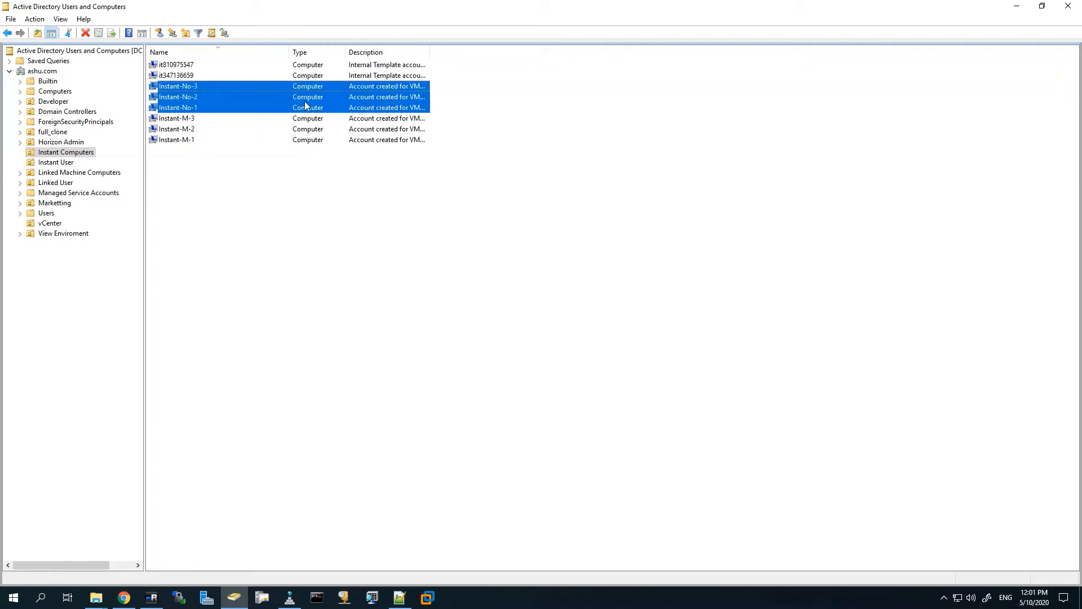
click(560, 247)
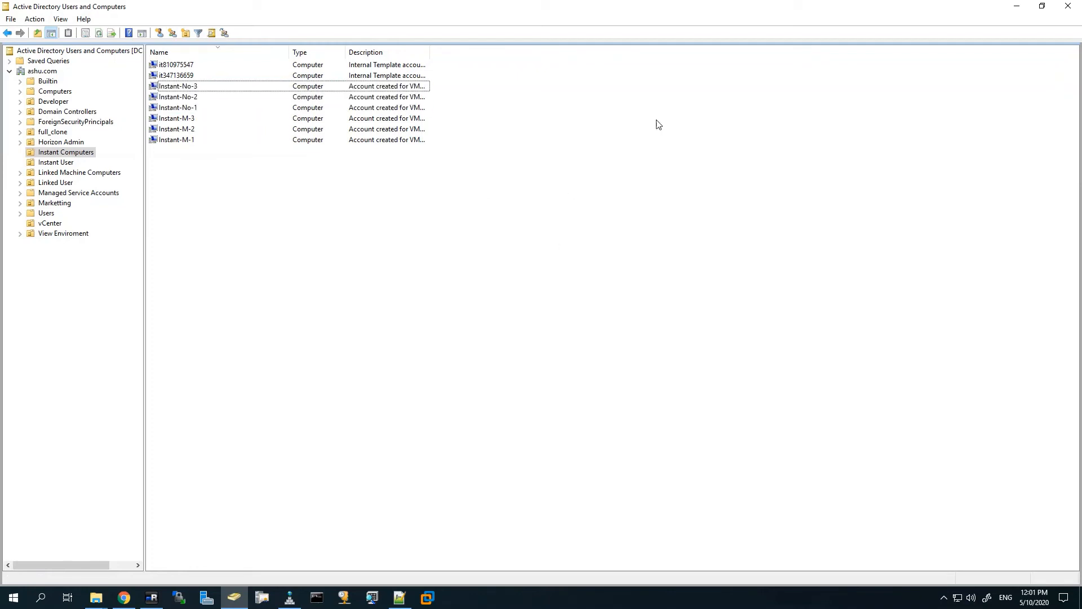
click(1016, 7)
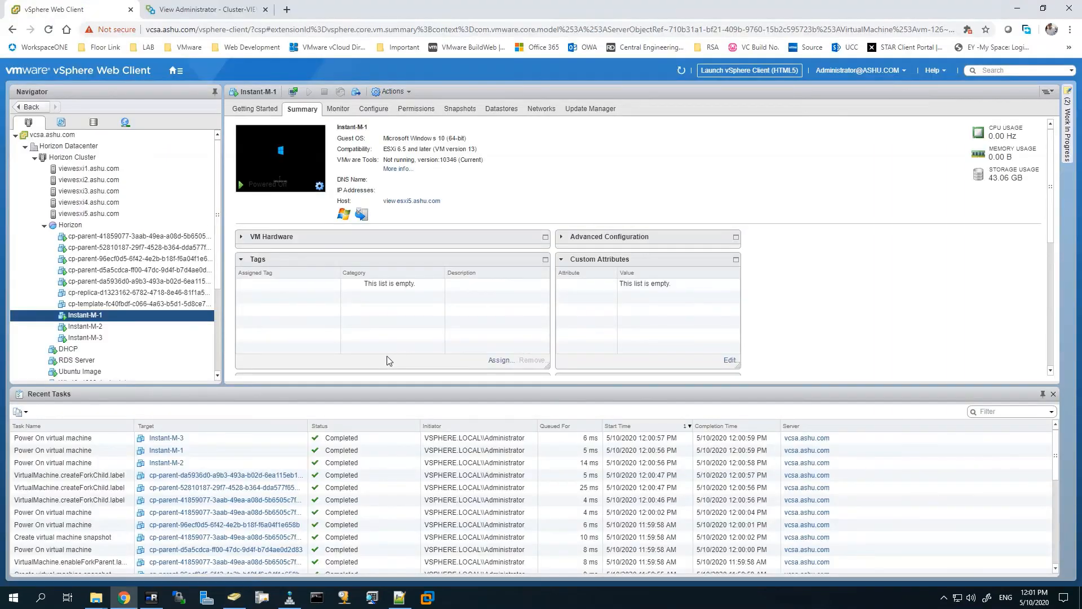
- Check the summaries of Instant-M-2, Instant-M-3 and the first cp-parent virtual machine in vSphere Web Client
click(80, 327)
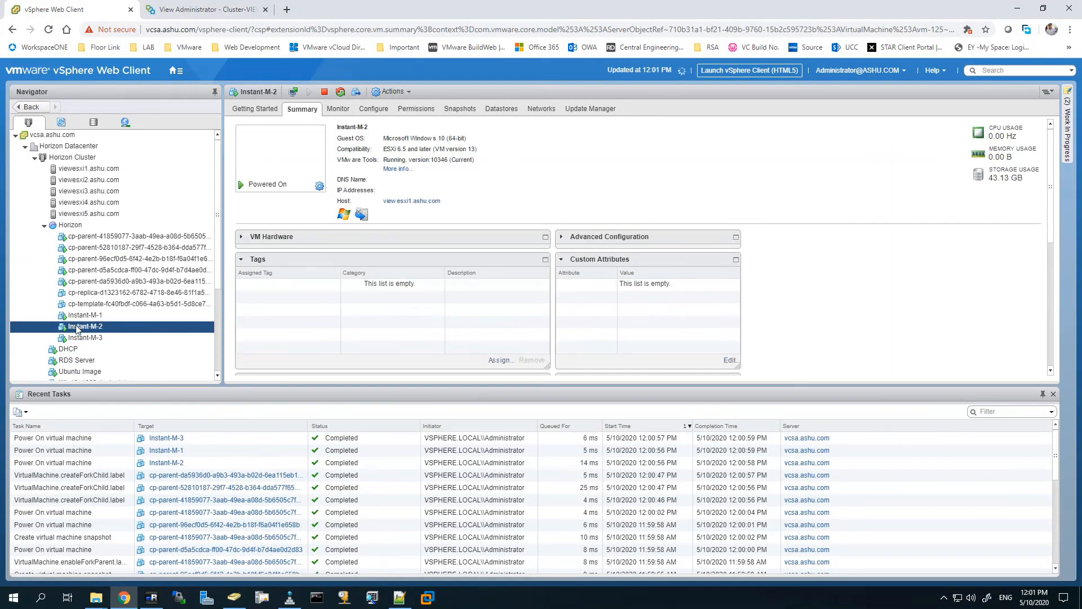
click(91, 337)
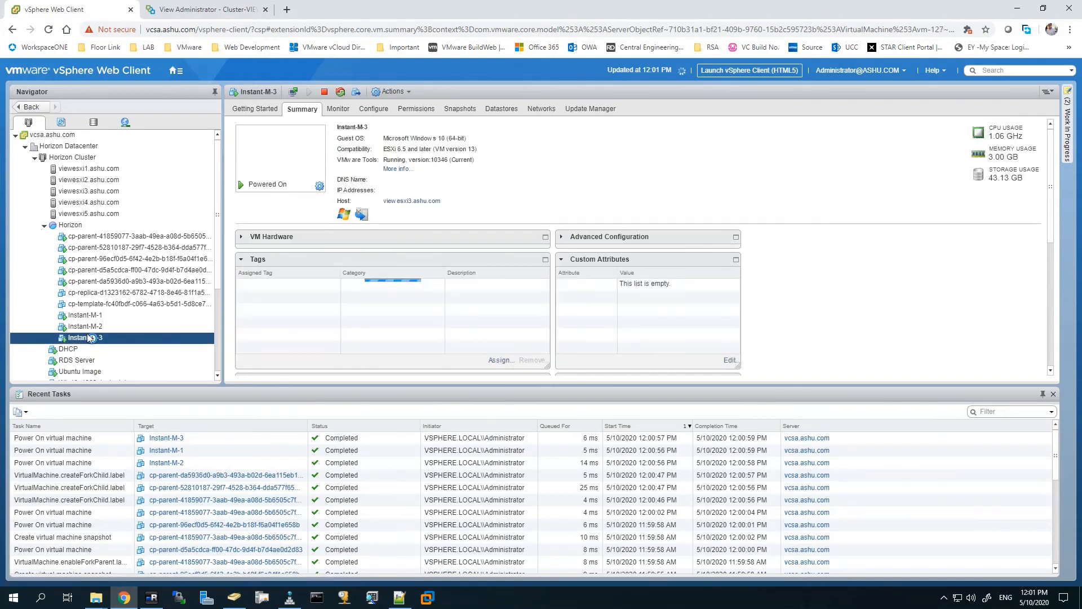
click(85, 237)
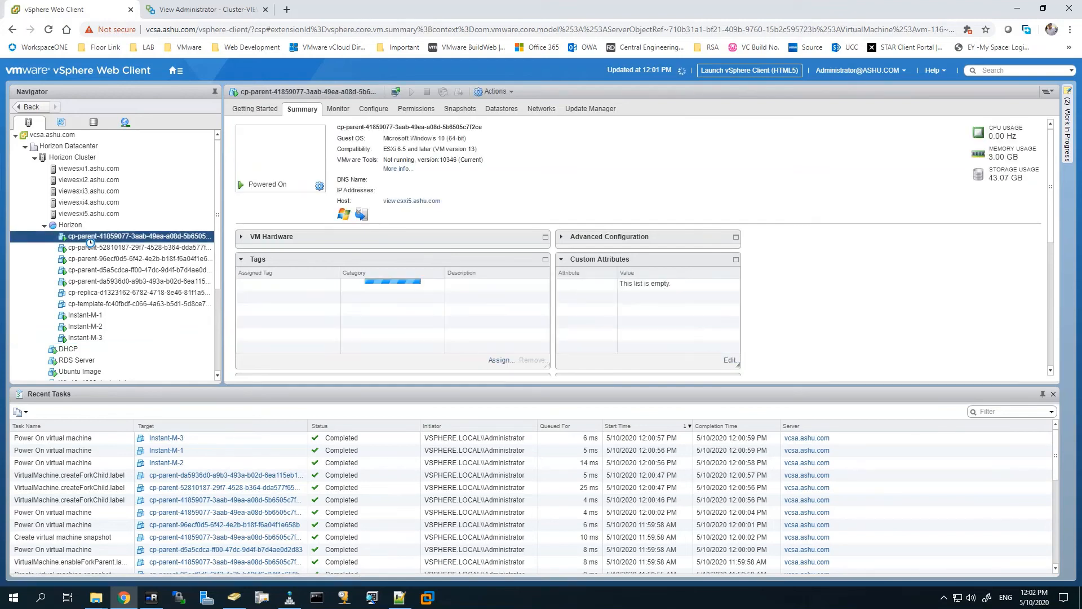
- Examine the DNS names and IP addresses of Instant-M-1, Instant-M-2 and Instant-M-3 one after another
click(90, 316)
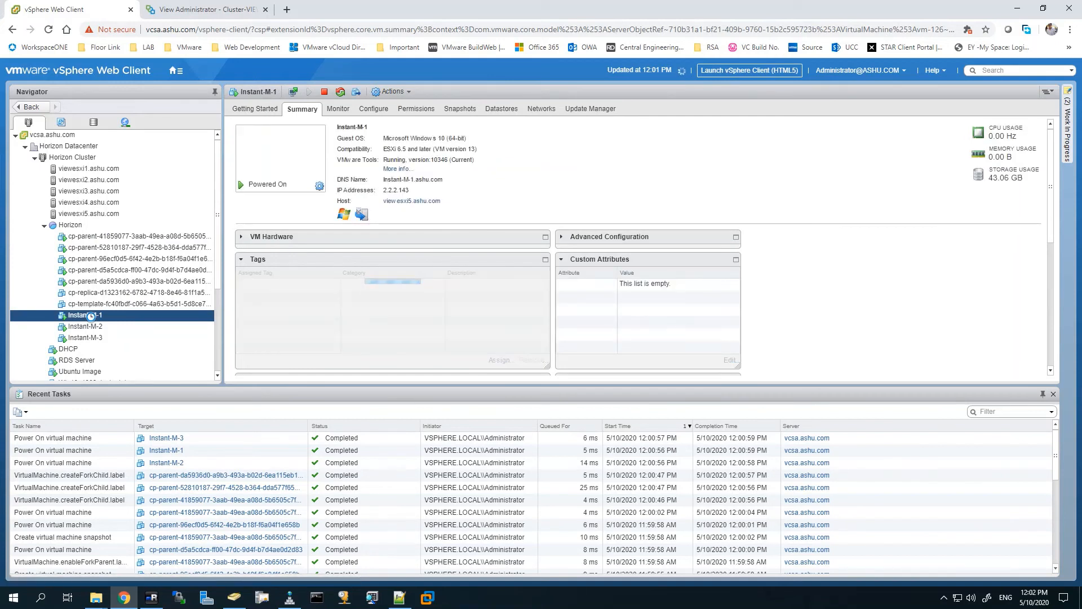
drag(388, 179, 414, 189)
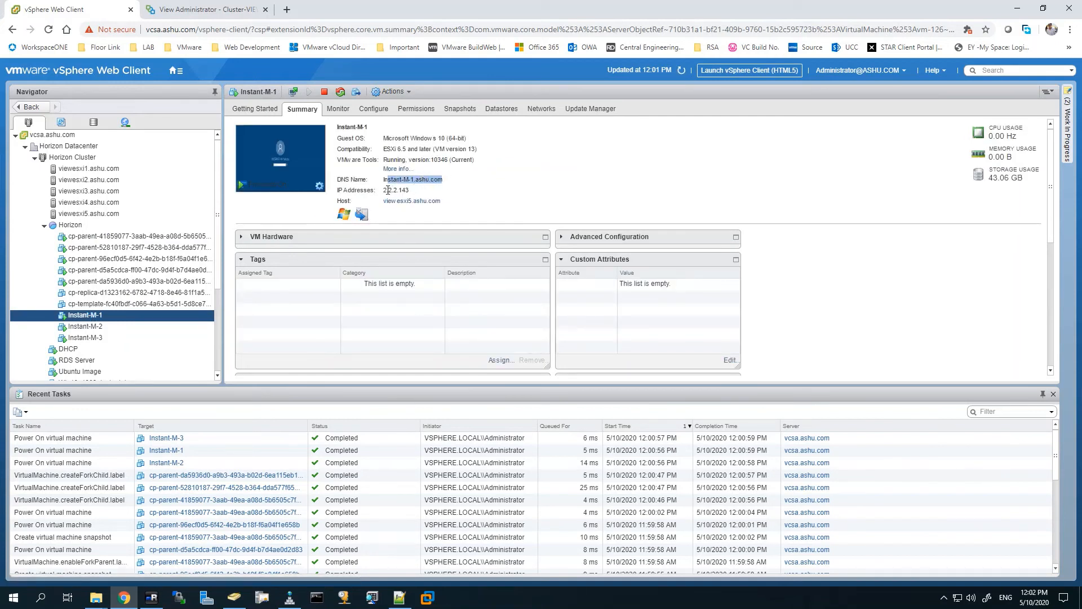
click(89, 326)
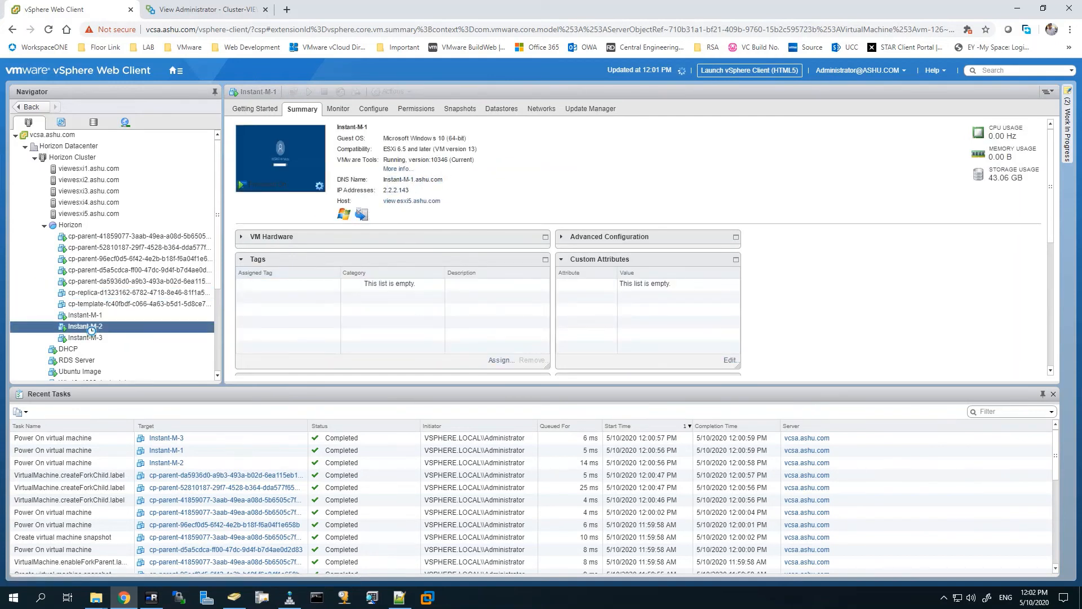
drag(390, 180, 398, 188)
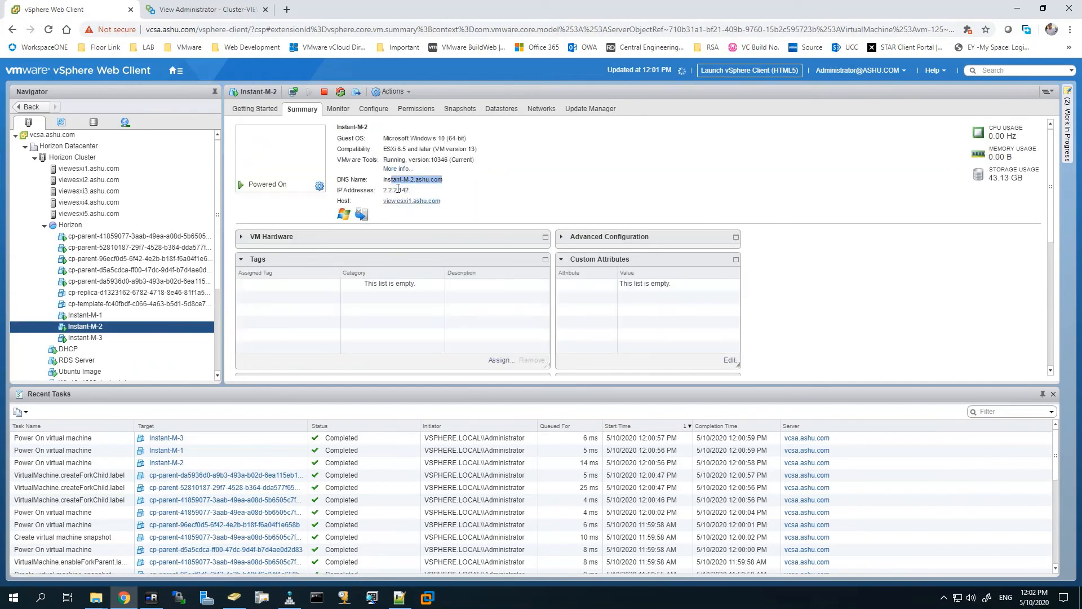
click(104, 337)
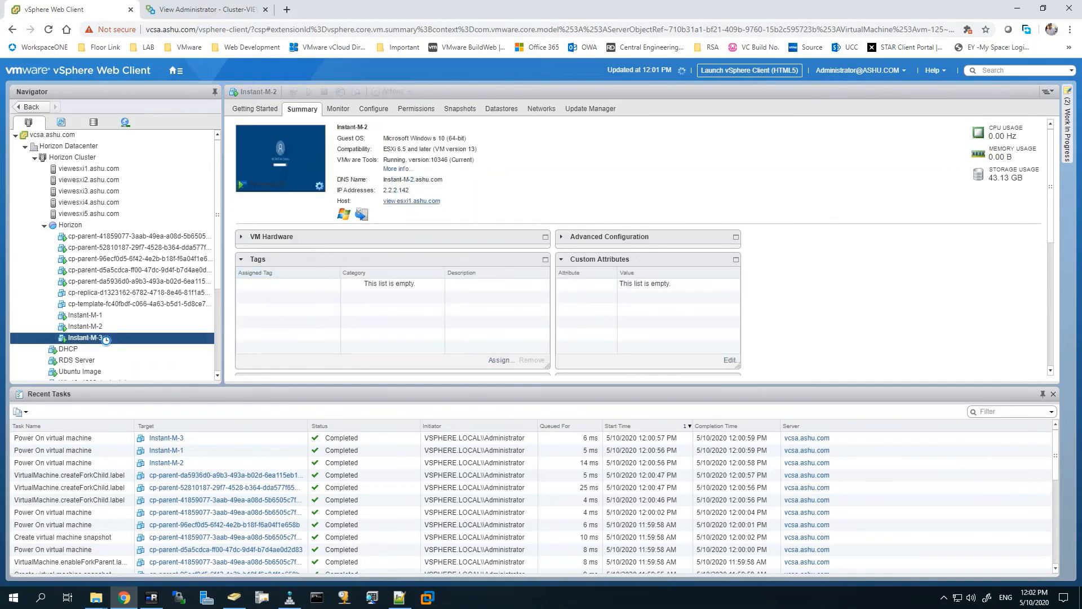
drag(398, 179, 475, 188)
click(505, 188)
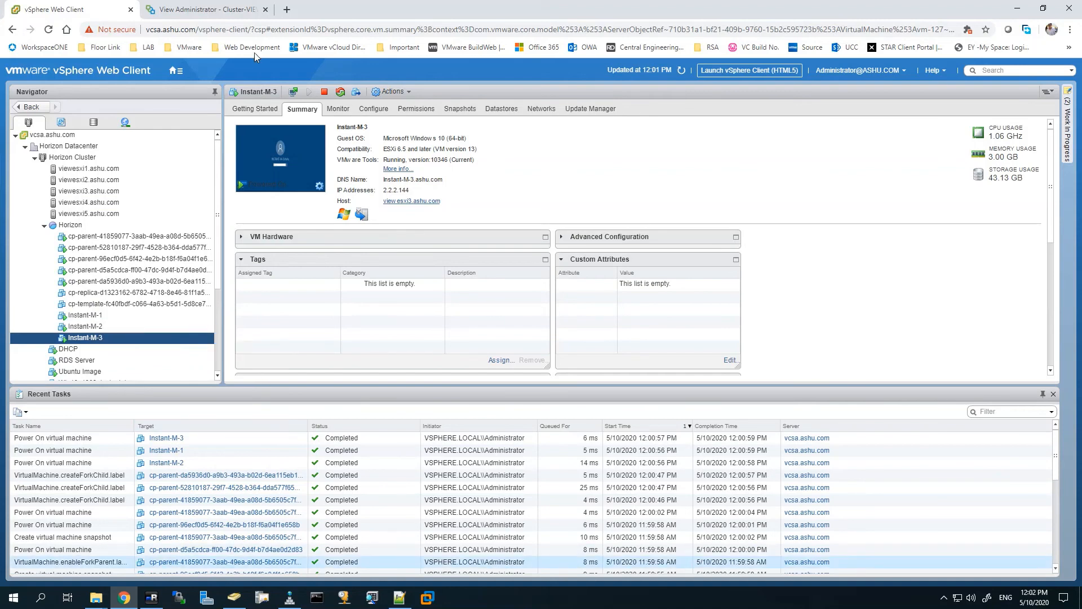
- Return to View Administrator and refresh the Instant-Machine pool's machine list to check the status of the clones
click(205, 8)
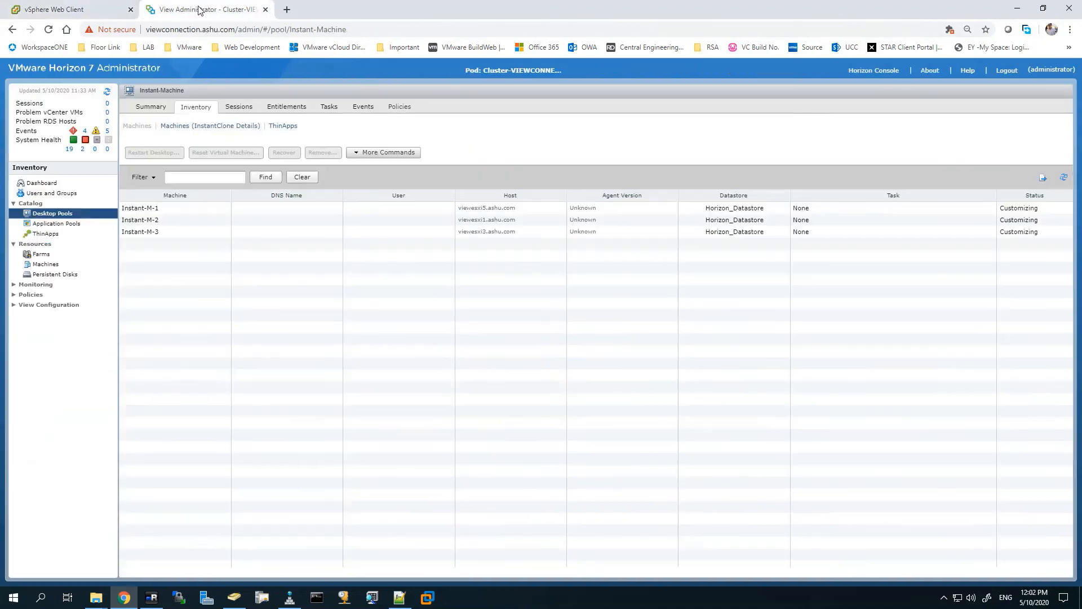
click(1064, 177)
click(1017, 232)
click(944, 597)
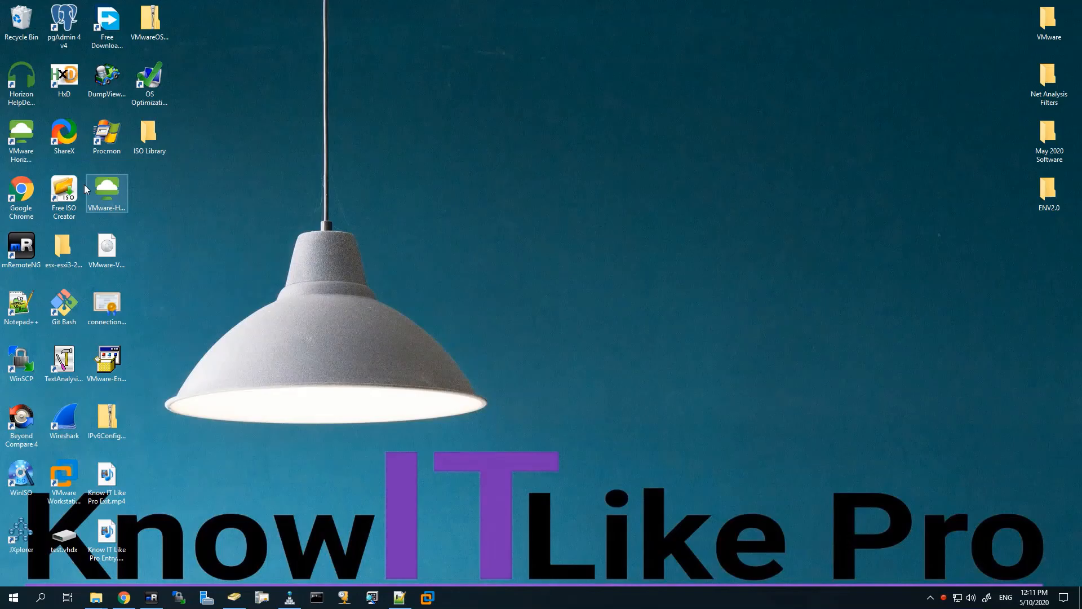
- Launch VMware Horizon Client, connect to viewconnection.ashu.com and log in with the instant user's account password
double_click(21, 138)
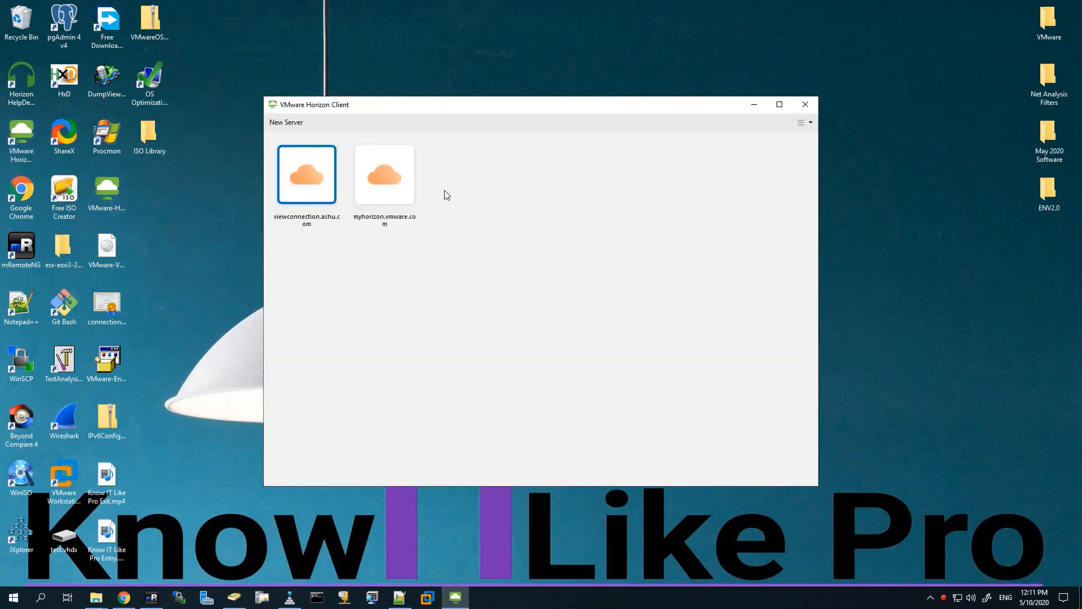
double_click(302, 177)
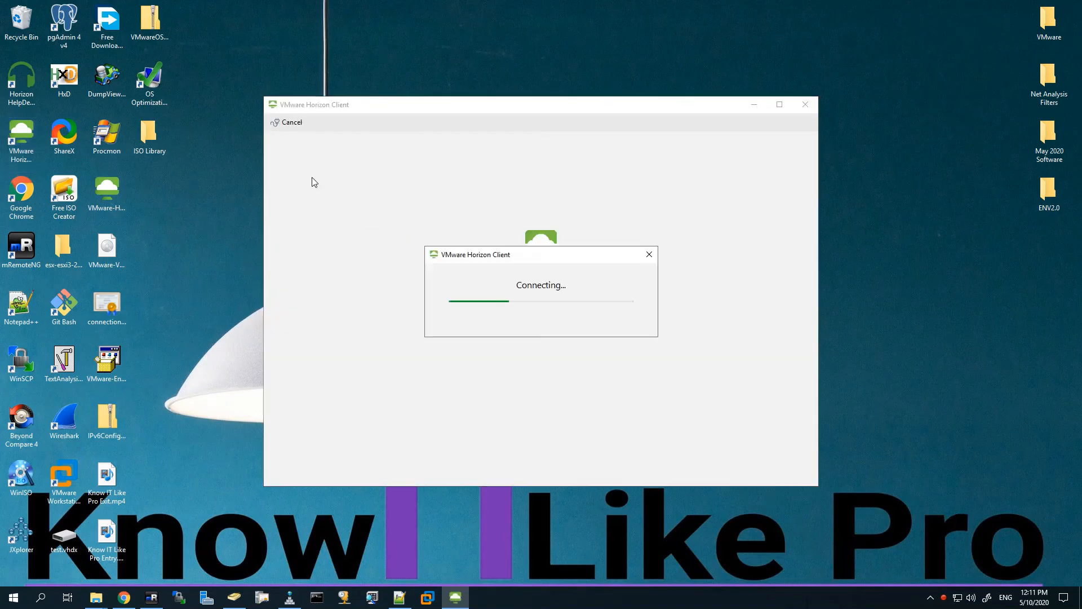
click(564, 322)
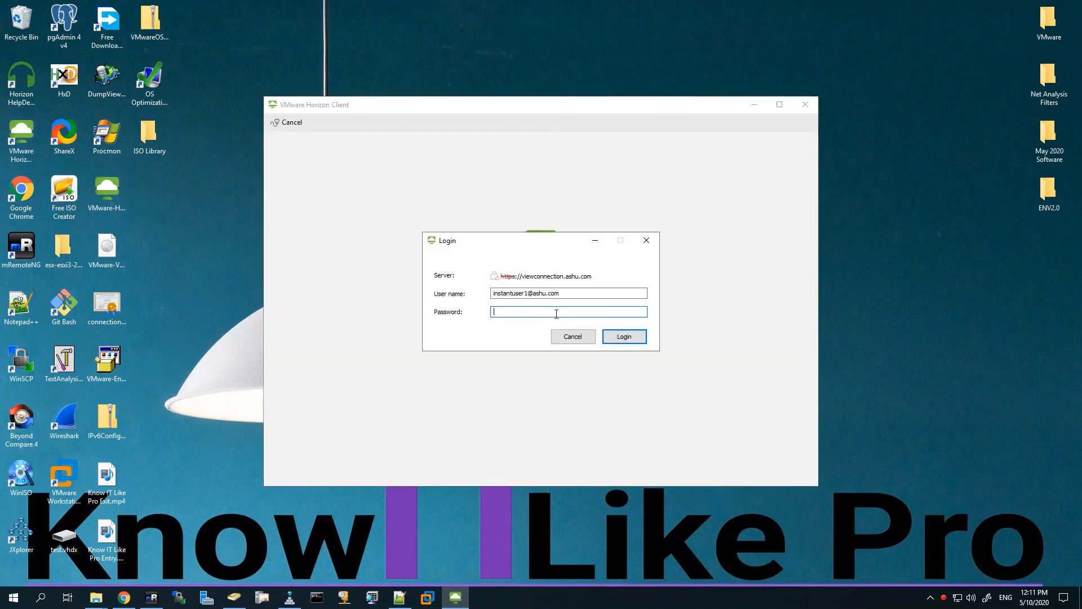
text(********)
key(Return)
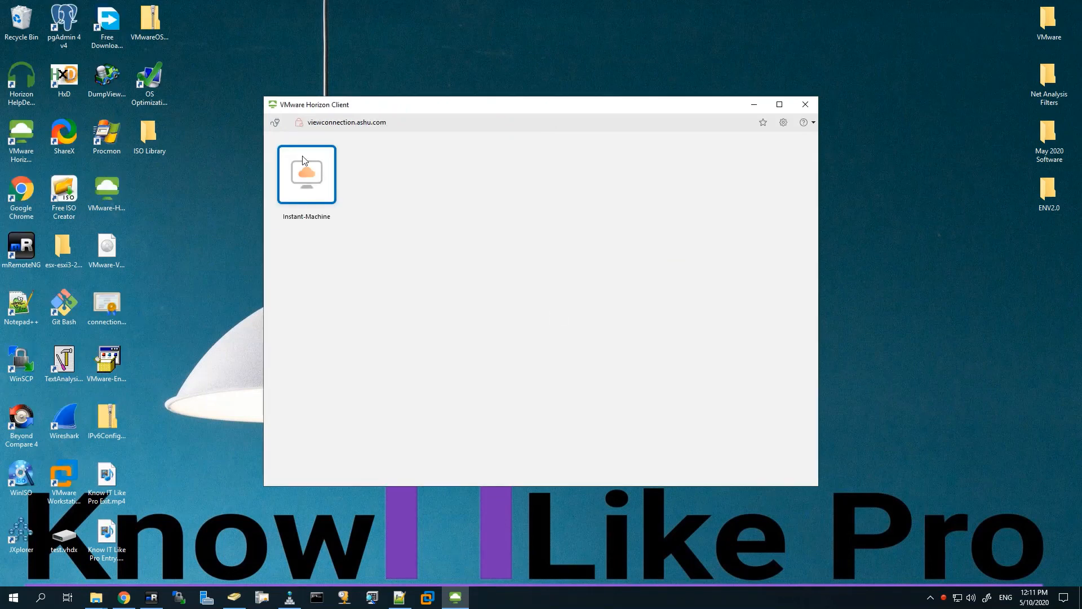
- Launch the Instant-Machine desktop and dismiss the security options screen in the remote session
double_click(304, 166)
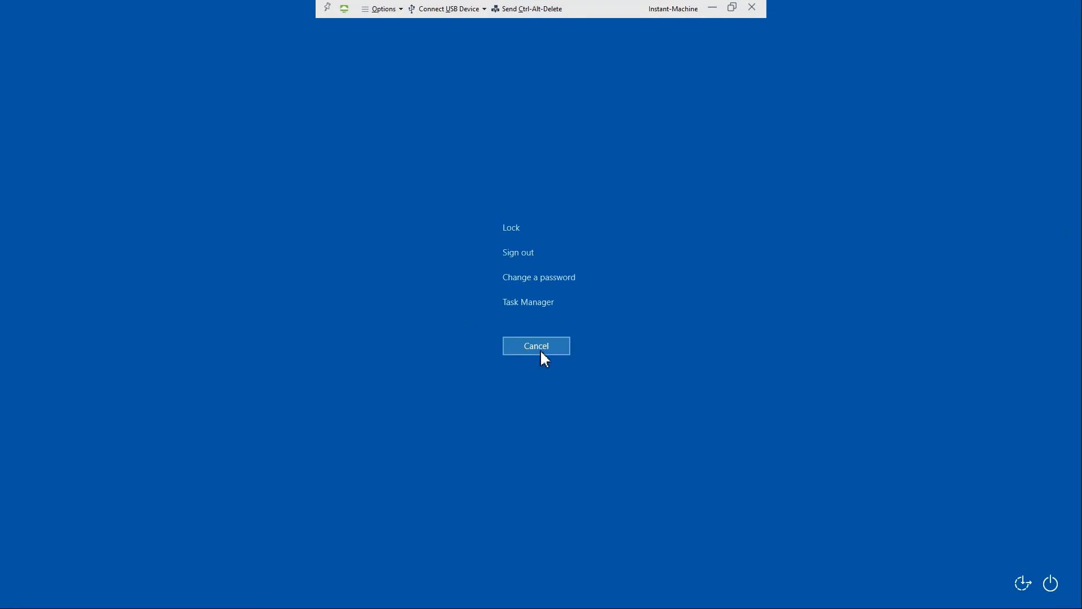
click(539, 349)
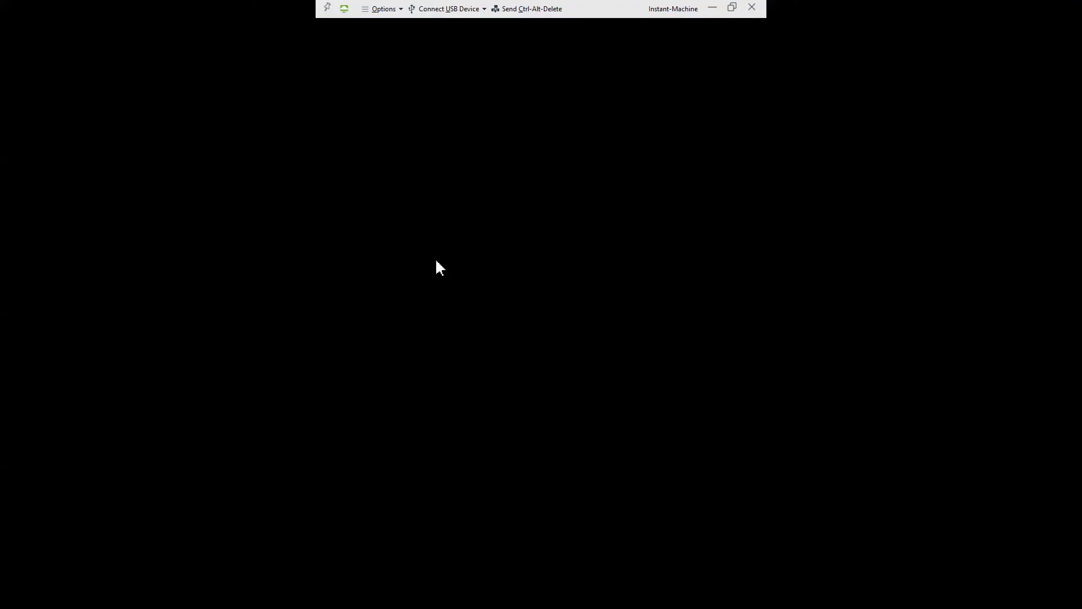